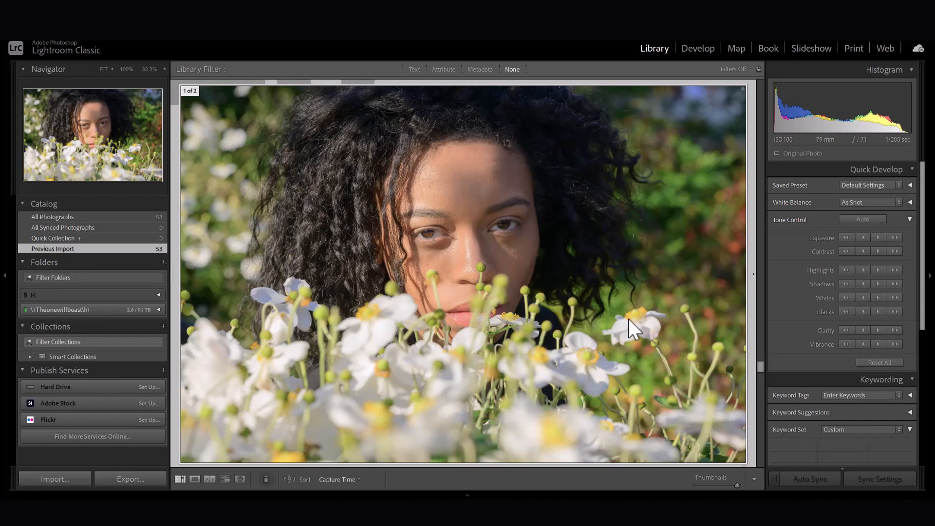
Step: Send the selected portrait from the library to DehancerLightroom.exe for editing
right_click(550, 246)
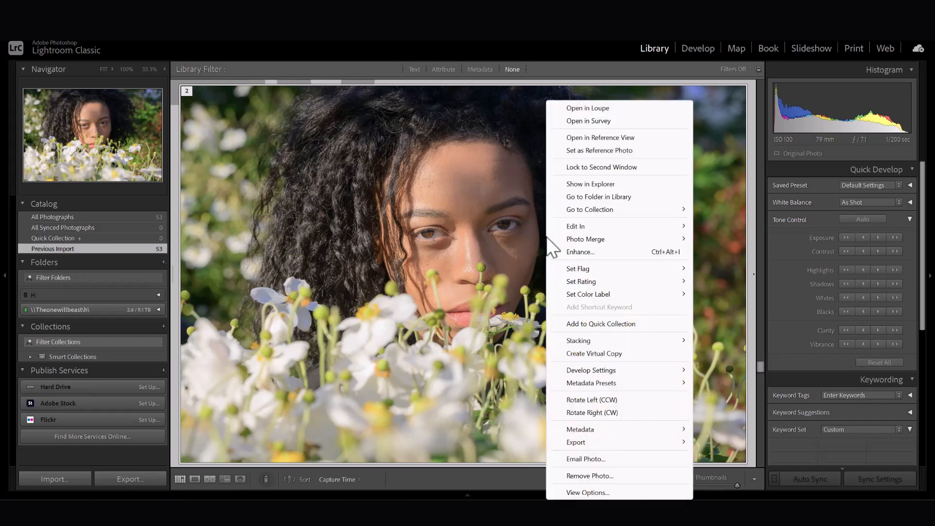
mouse_move(578, 229)
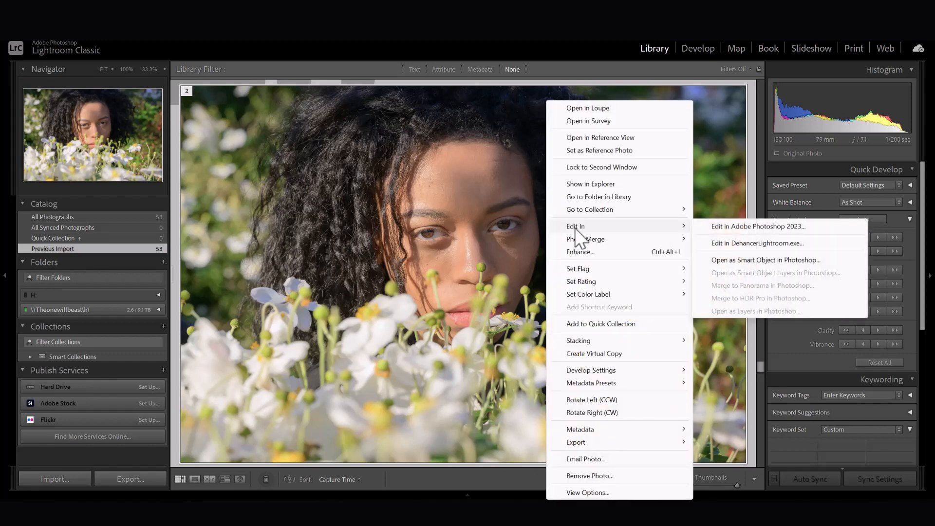
click(755, 244)
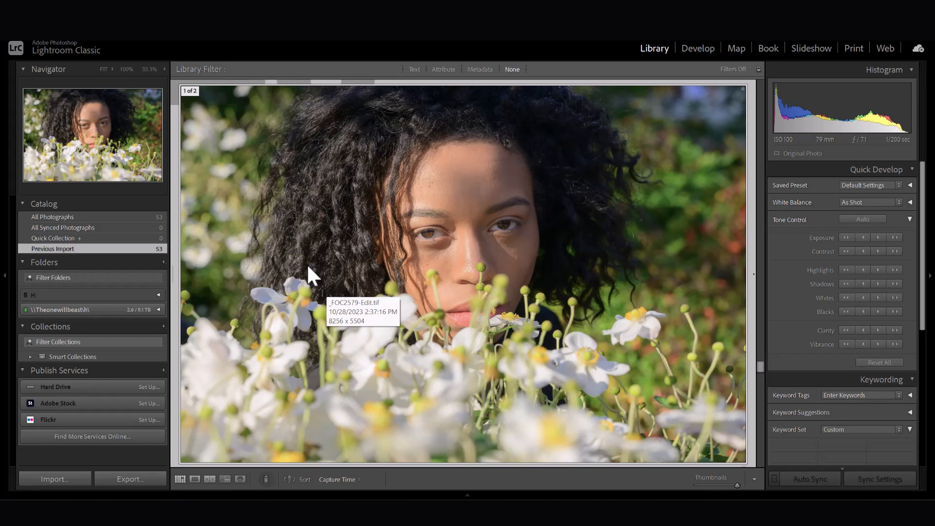
key(ctrl+alt+e)
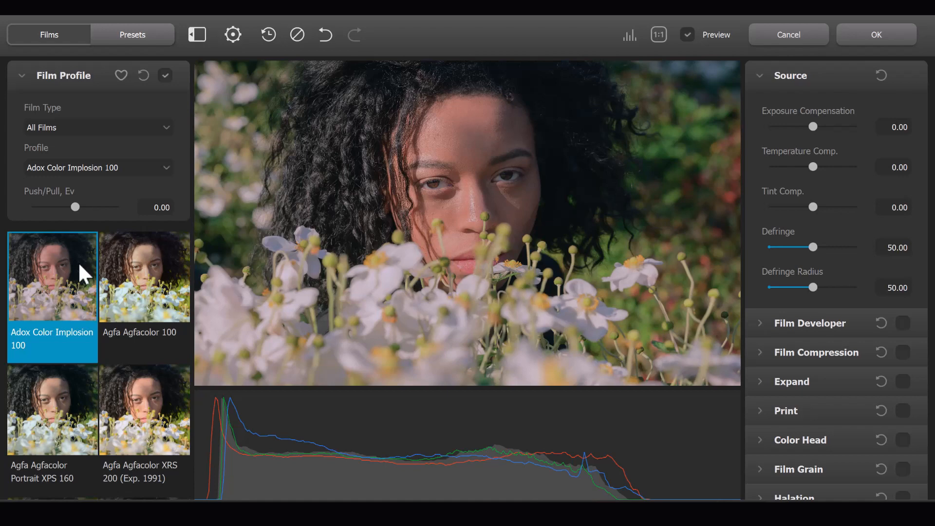
Step: Browse the film profiles and apply Cinestill 50D to the portrait
scroll(79, 265, down, 5)
scroll(79, 266, down, 3)
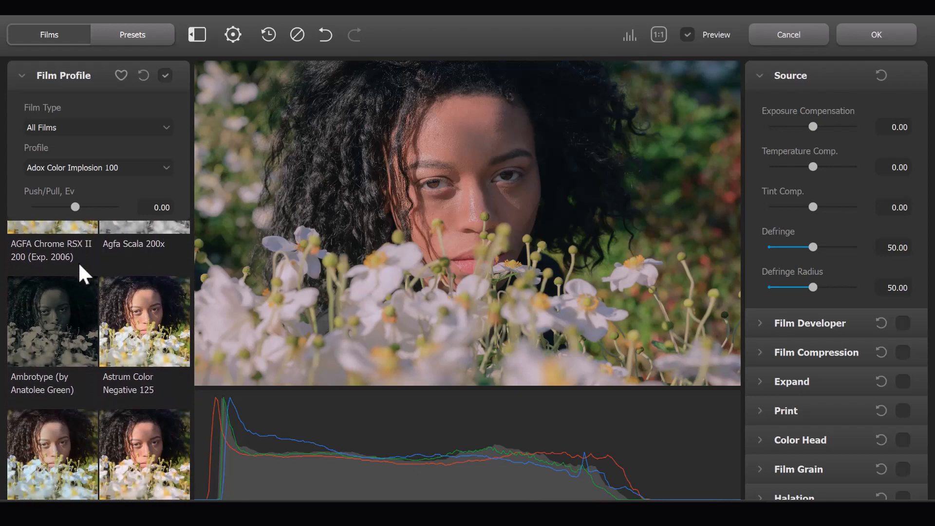
scroll(79, 266, down, 4)
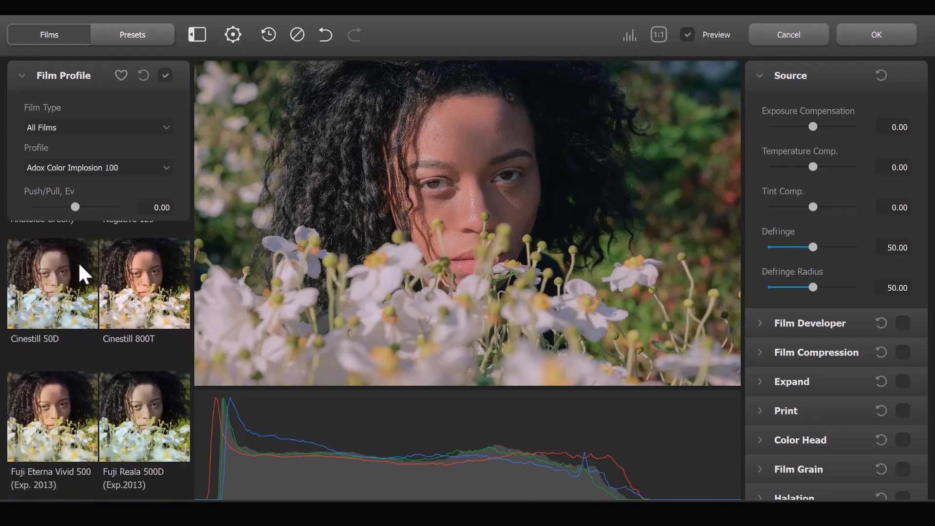
scroll(78, 262, up, 2)
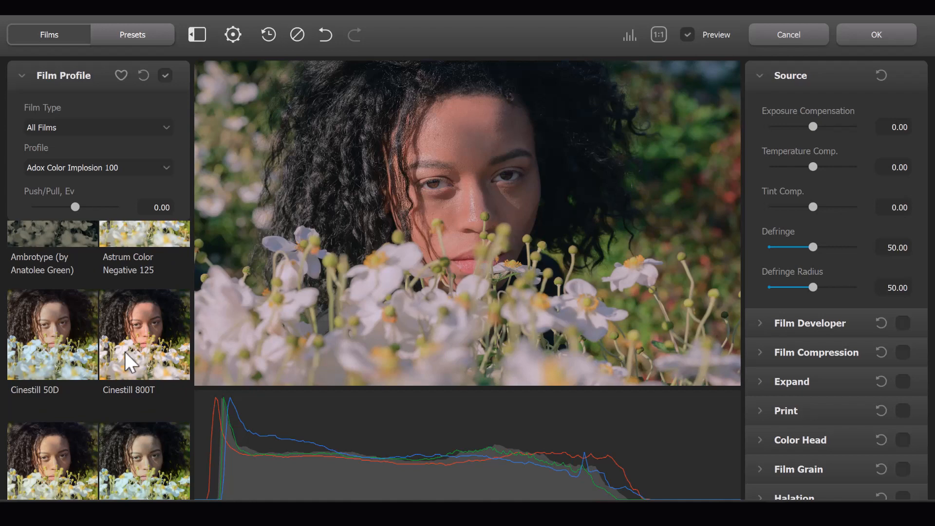
scroll(125, 351, down, 5)
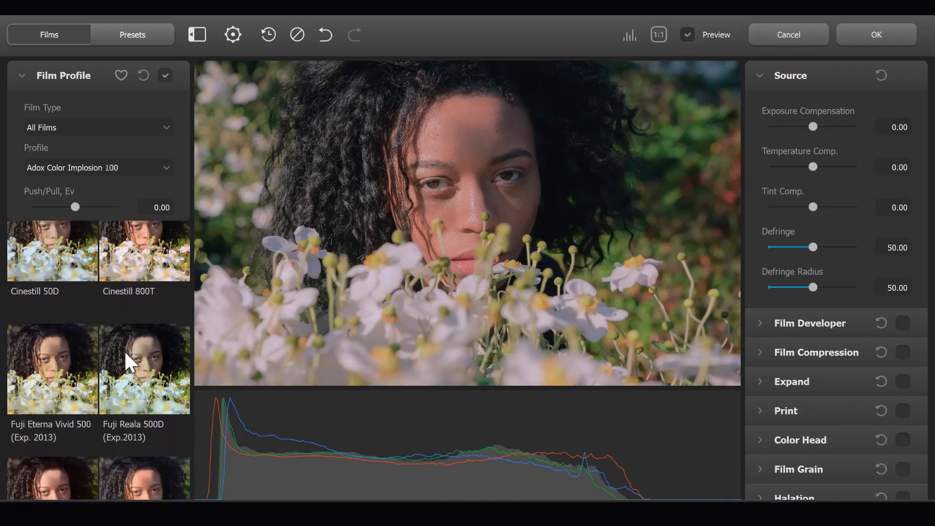
scroll(125, 352, down, 6)
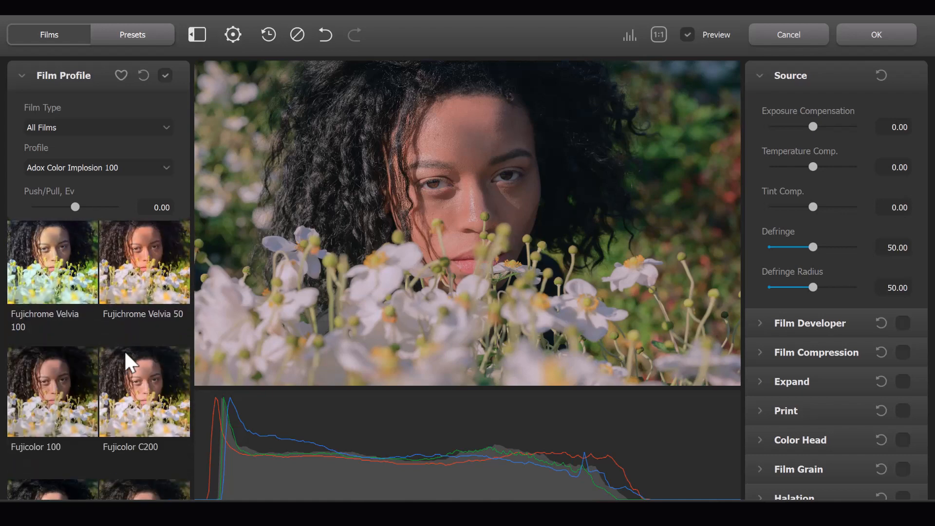
scroll(124, 350, down, 8)
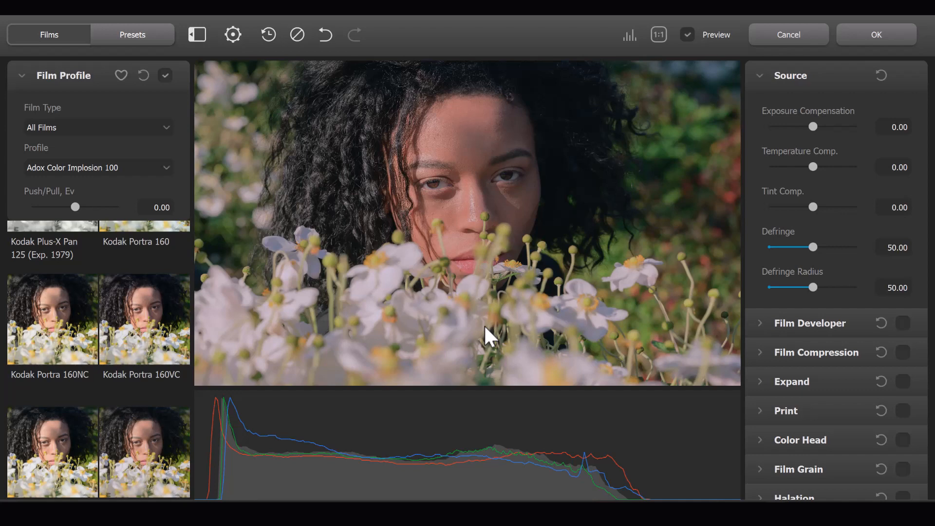
scroll(134, 354, down, 5)
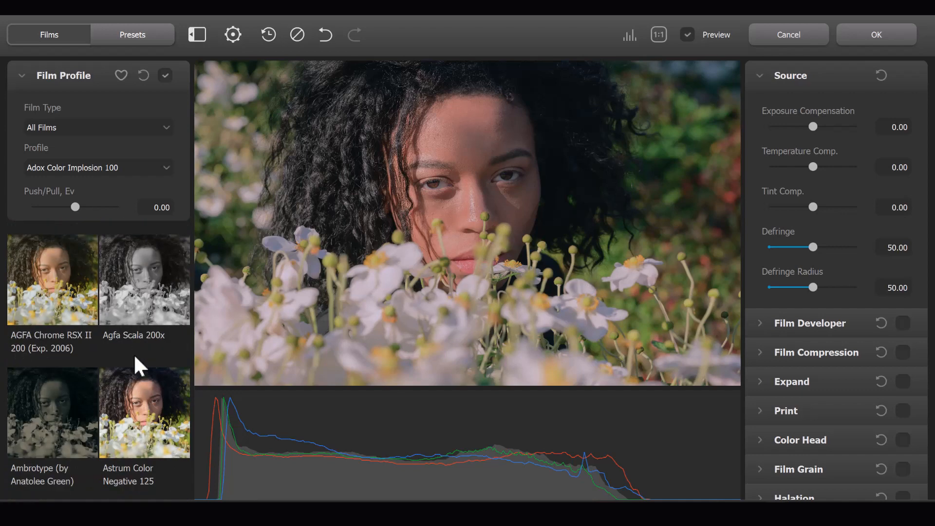
scroll(135, 355, down, 3)
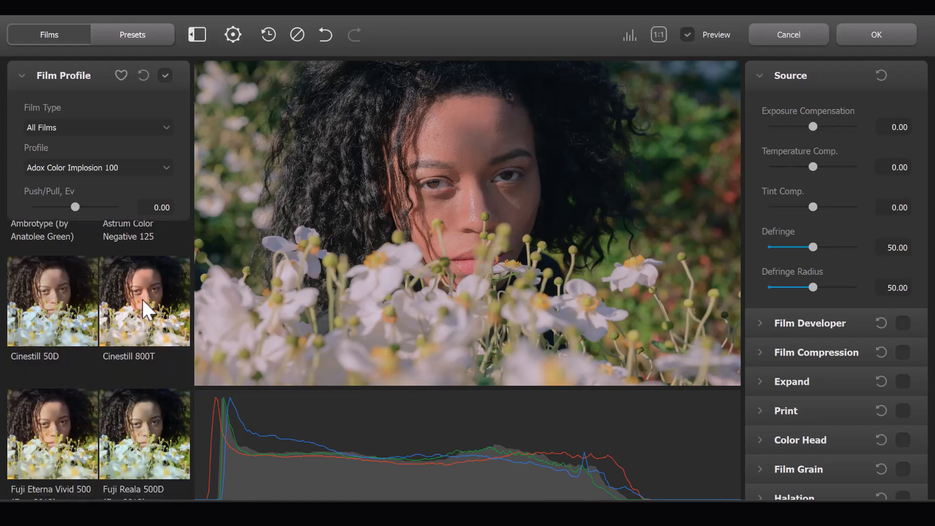
click(75, 288)
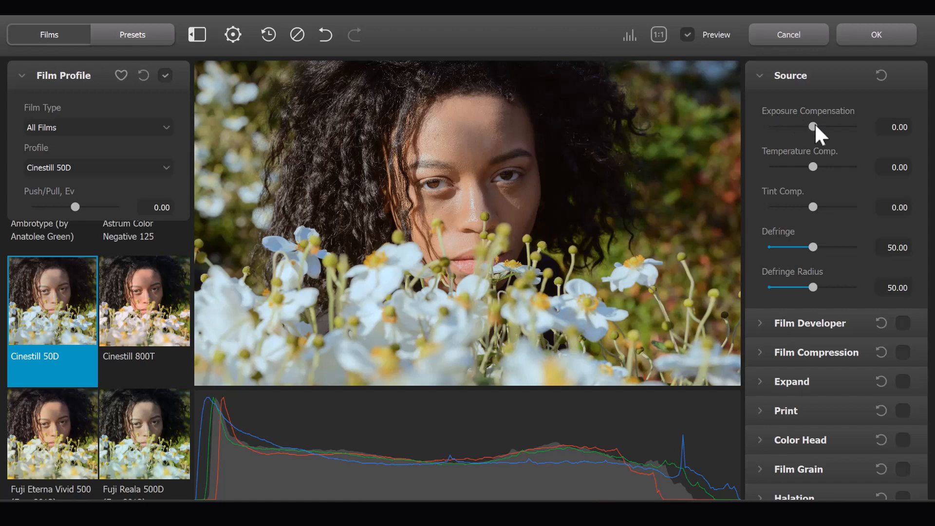
Step: Try a lower exposure compensation and a tint compensation of -45.83, resetting both to 0
mouse_move(814, 125)
mouse_down()
mouse_move(832, 125)
mouse_move(790, 130)
mouse_move(801, 127)
mouse_up()
double_click(802, 127)
mouse_move(814, 165)
mouse_down()
mouse_move(826, 165)
mouse_move(787, 168)
mouse_move(813, 165)
mouse_up()
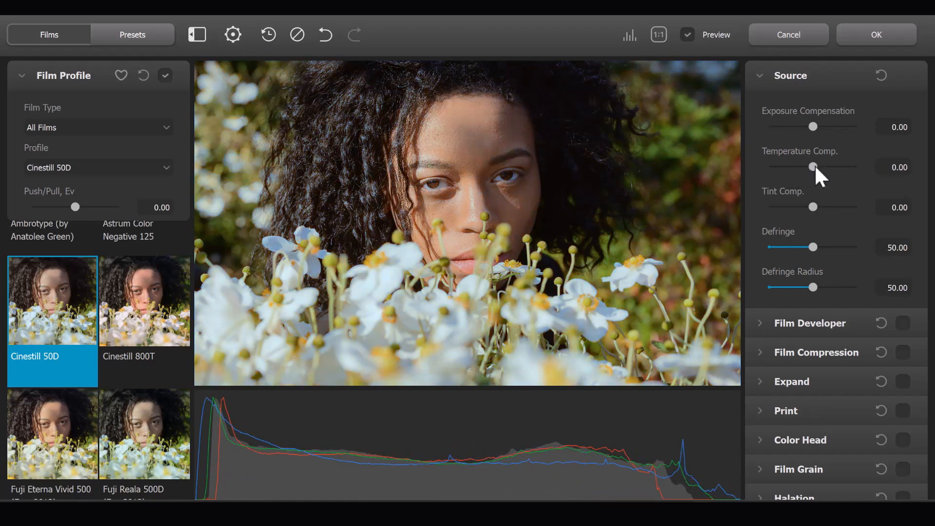
drag(813, 207, 792, 207)
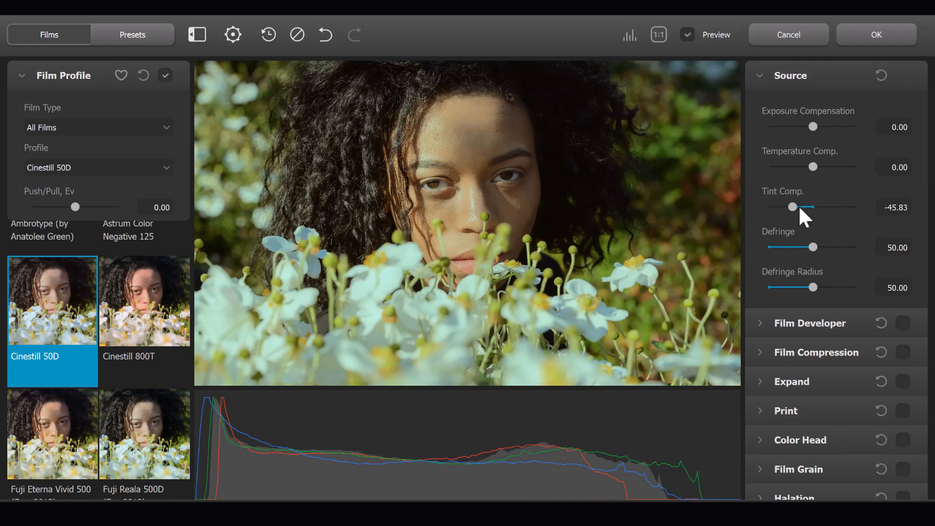
double_click(792, 206)
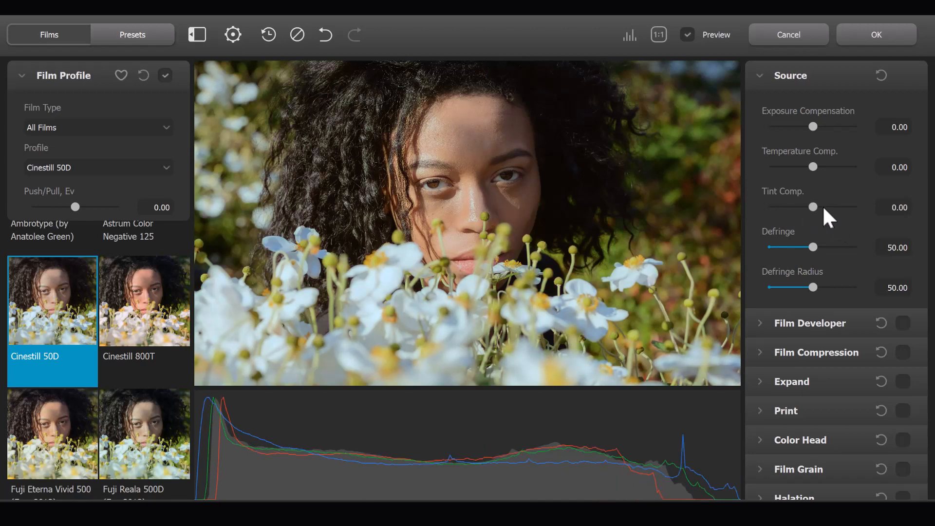
Step: Set the source tint compensation to 22.50 and the temperature compensation to 10.00, and collapse the Source settings
drag(812, 206, 822, 210)
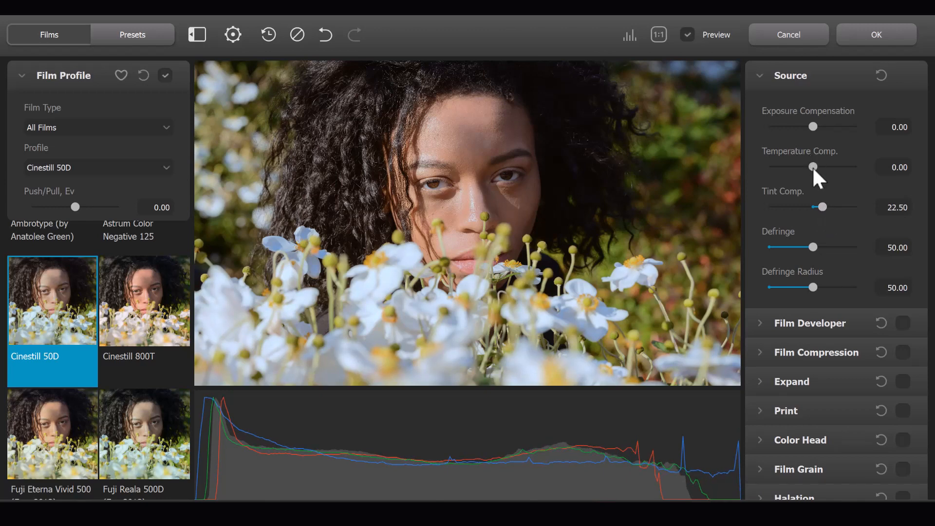
drag(813, 166, 816, 167)
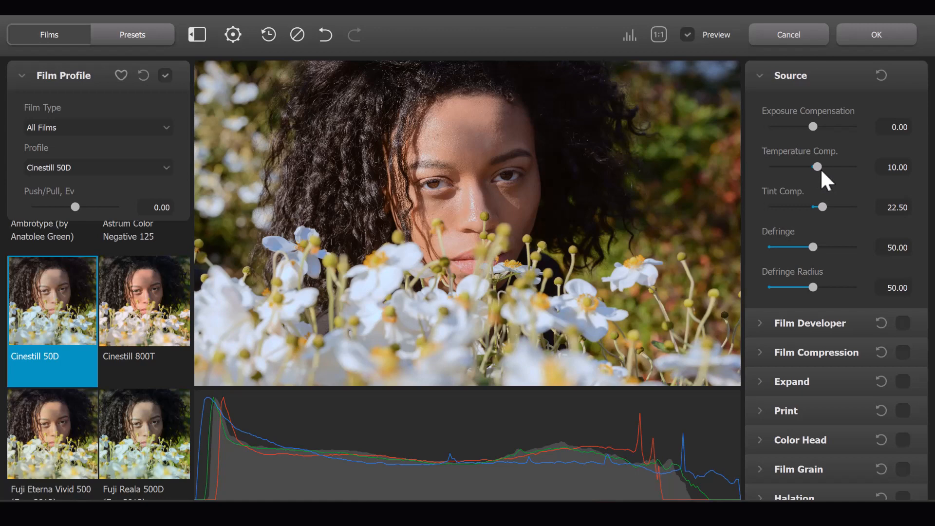
scroll(840, 248, down, 3)
scroll(840, 248, up, 3)
click(760, 74)
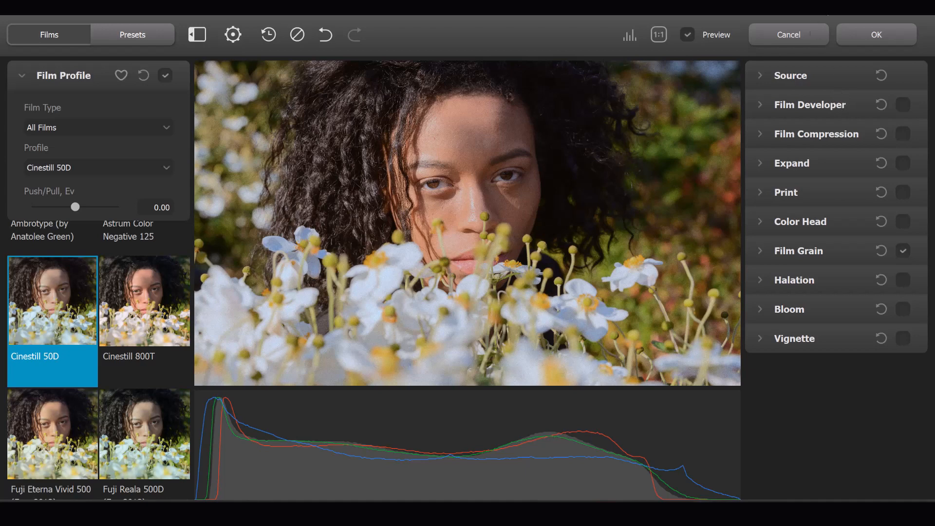
Step: Try a film grain size of 6.36, inspect the grain on the face, and reduce the size to 1.50
click(765, 251)
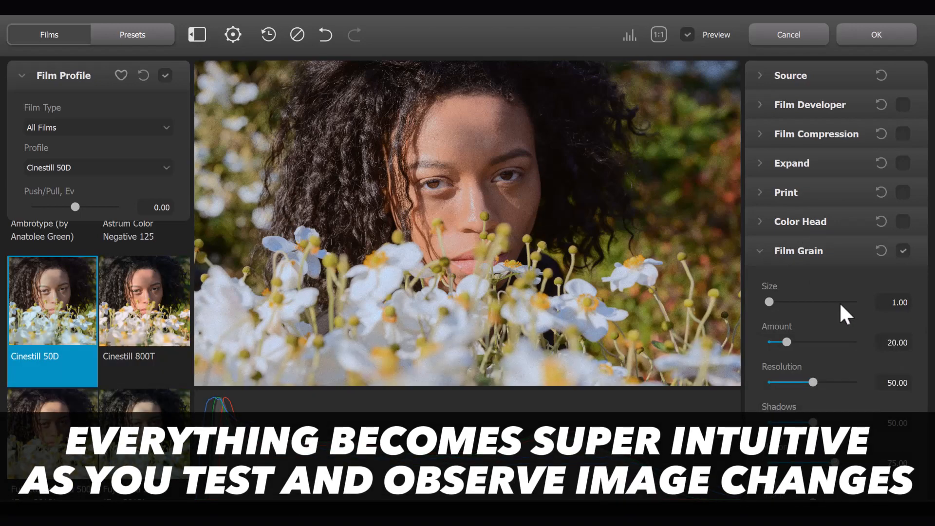
scroll(840, 304, down, 4)
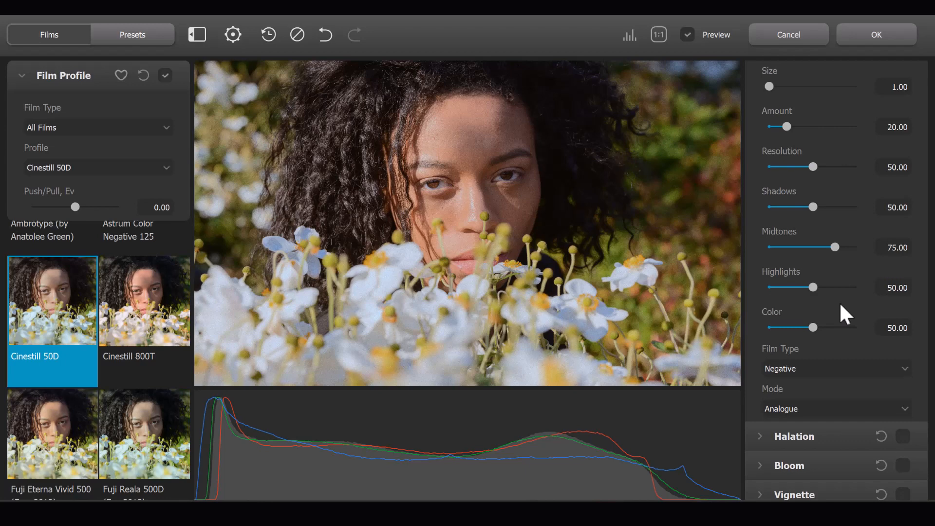
scroll(842, 306, up, 3)
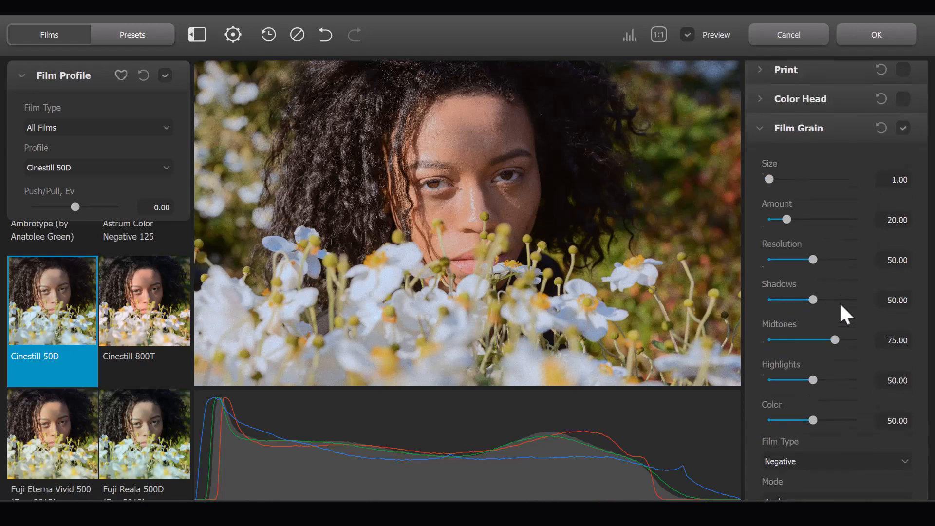
scroll(841, 305, down, 1)
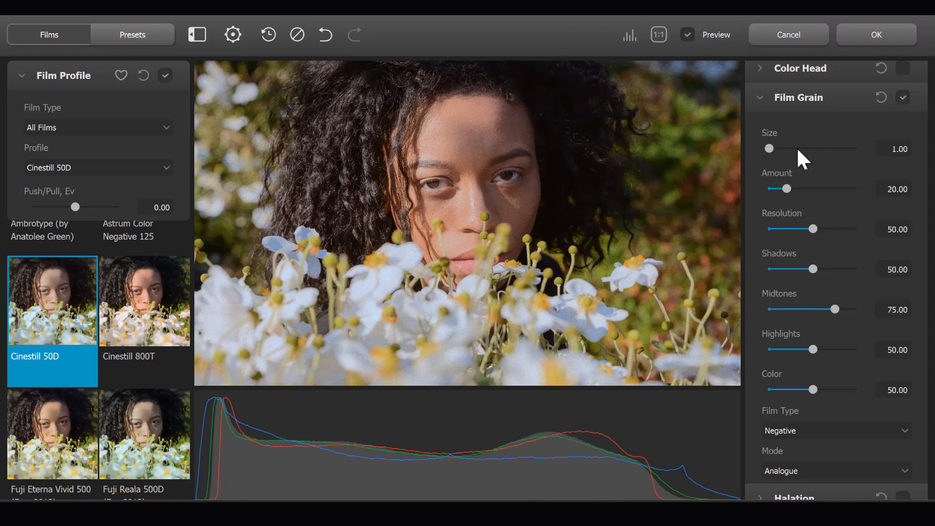
drag(772, 148, 813, 149)
click(487, 136)
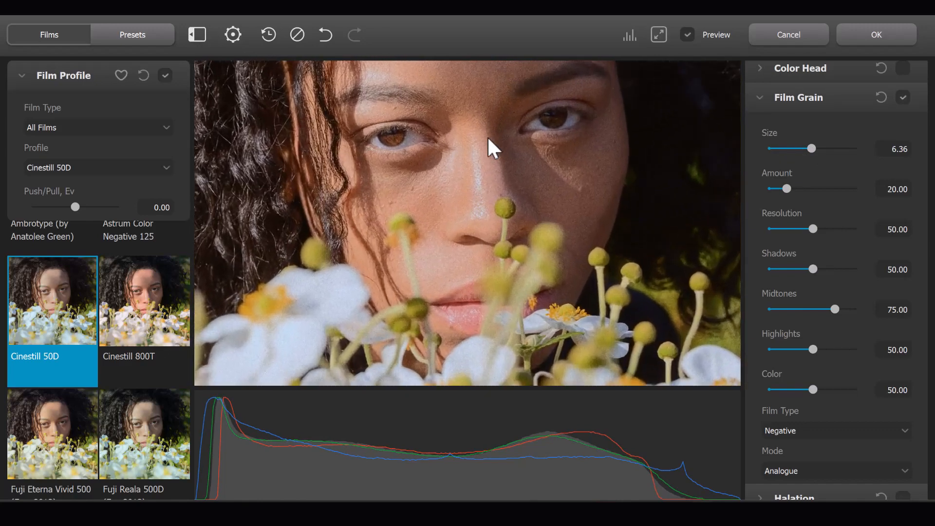
drag(487, 136, 506, 334)
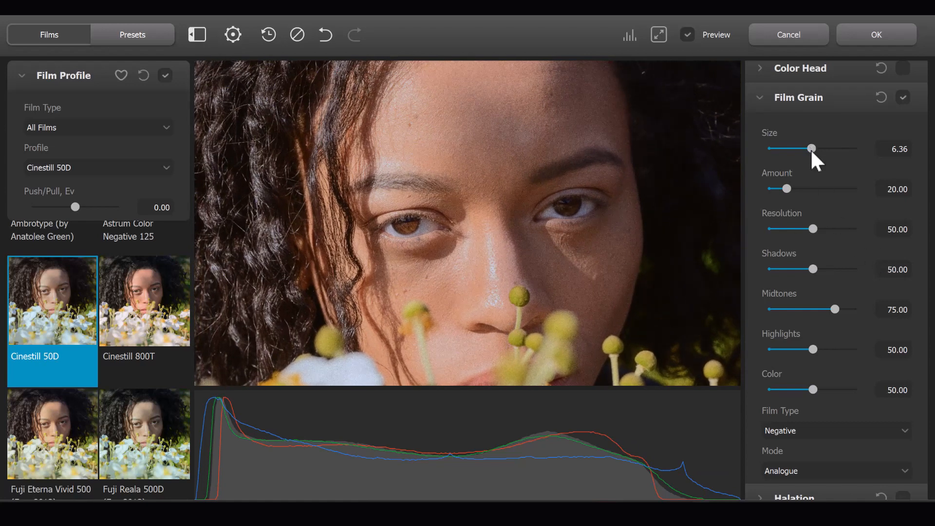
drag(811, 148, 773, 150)
Step: Try a film grain amount of 75.00 and reduce the amount to 15.00
drag(786, 189, 834, 192)
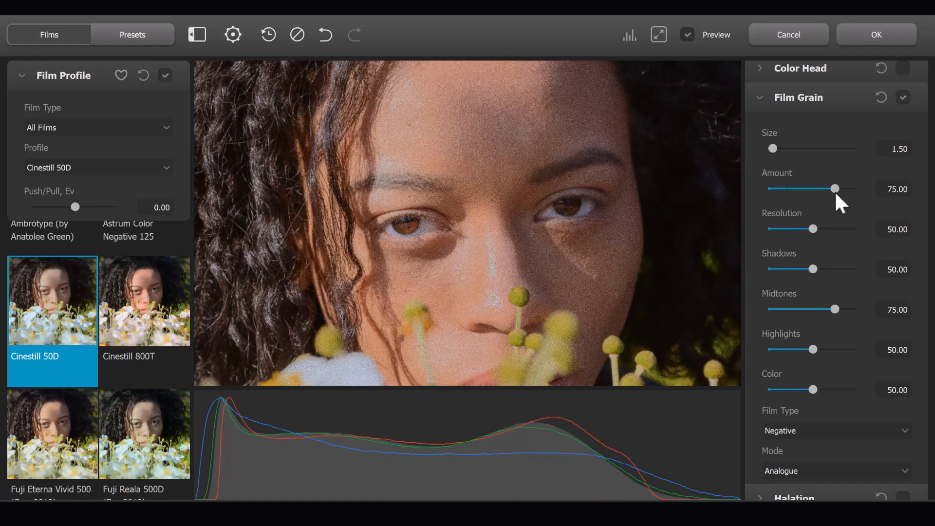
click(659, 35)
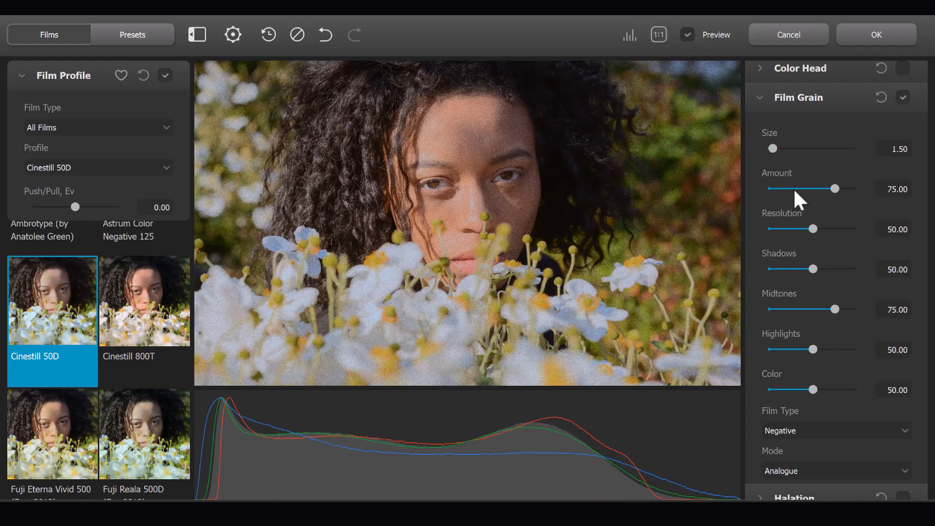
drag(787, 189, 781, 186)
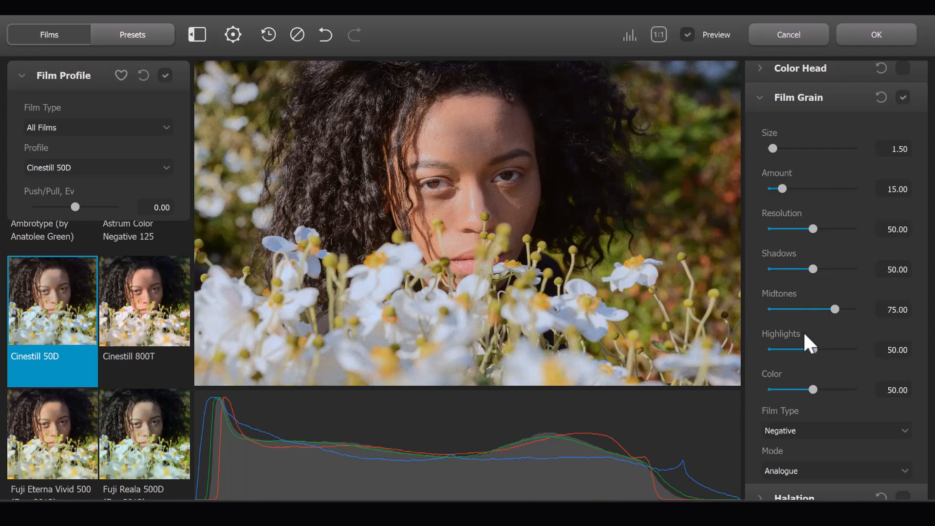
Step: Lower the grain in the shadows to 16.25, inspect it on the face, and raise it to 39.17
drag(814, 271, 783, 274)
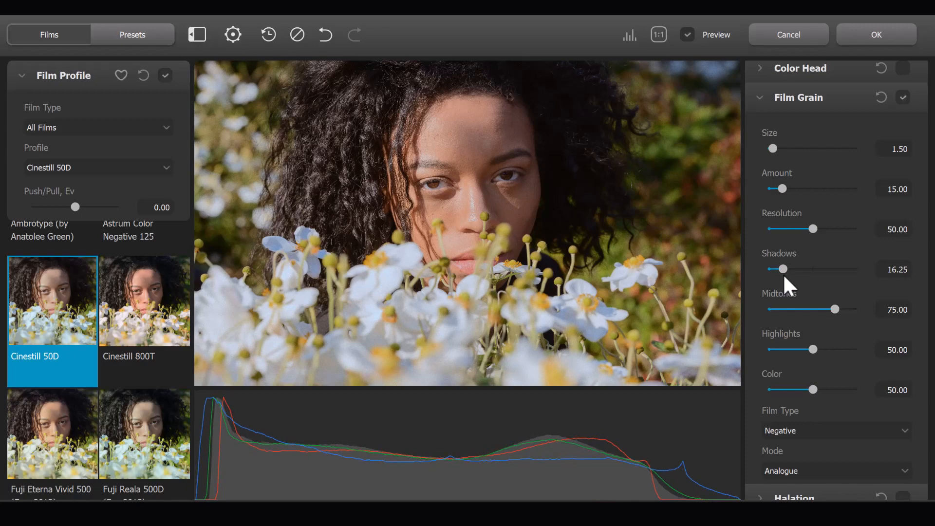
click(487, 147)
scroll(487, 147, up, 5)
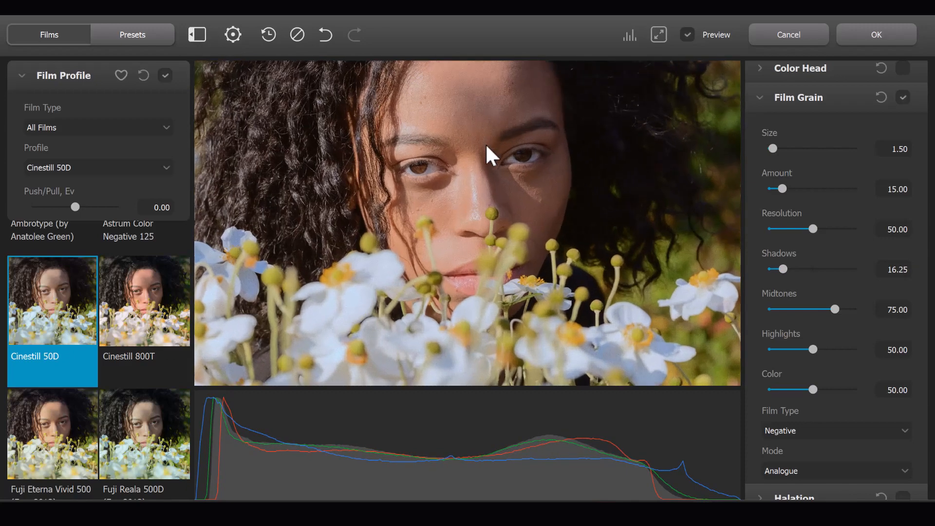
scroll(486, 145, up, 1)
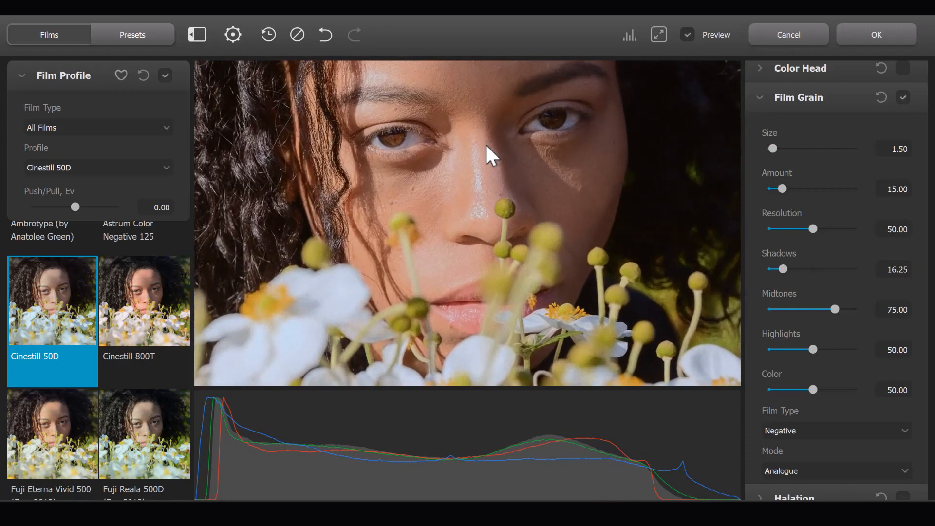
drag(477, 75, 487, 173)
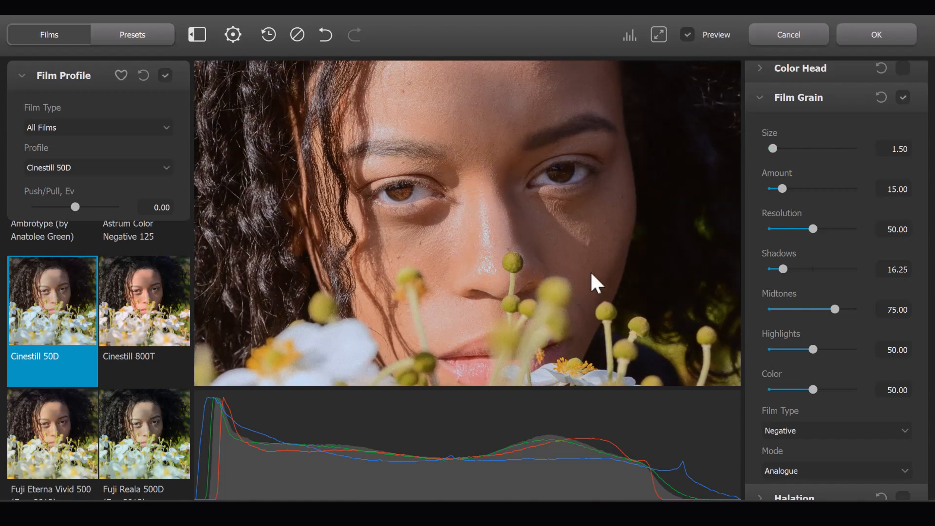
drag(785, 270, 804, 269)
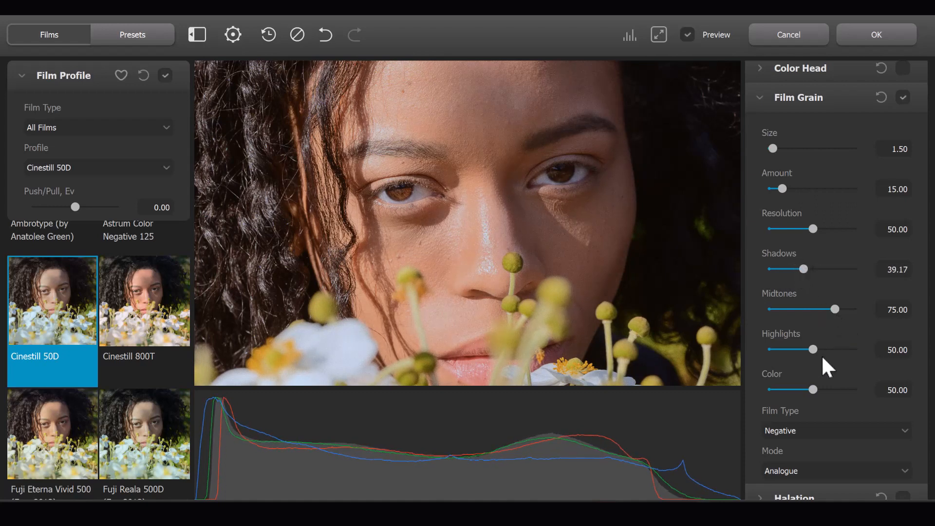
Step: Try a highlights grain value of 74.58, and undo the highlights and shadows grain changes
drag(814, 349, 834, 349)
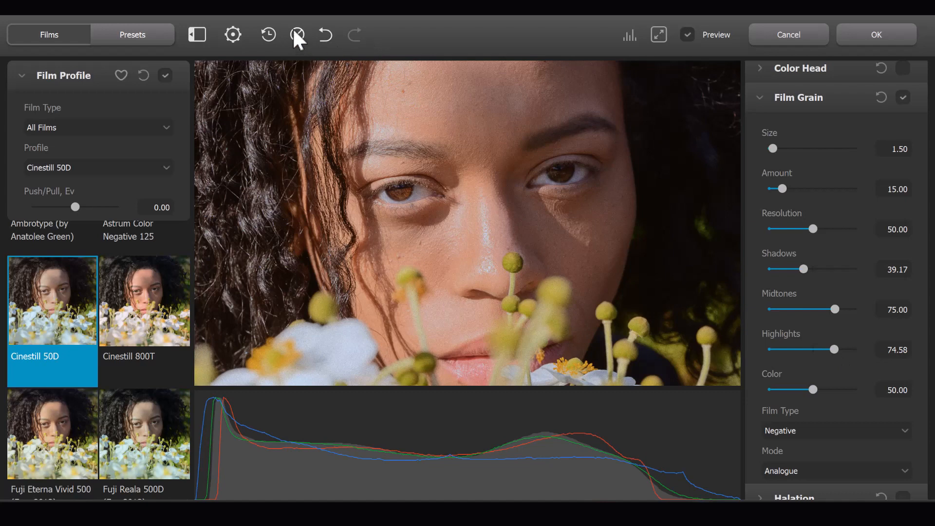
click(325, 31)
click(324, 30)
click(324, 27)
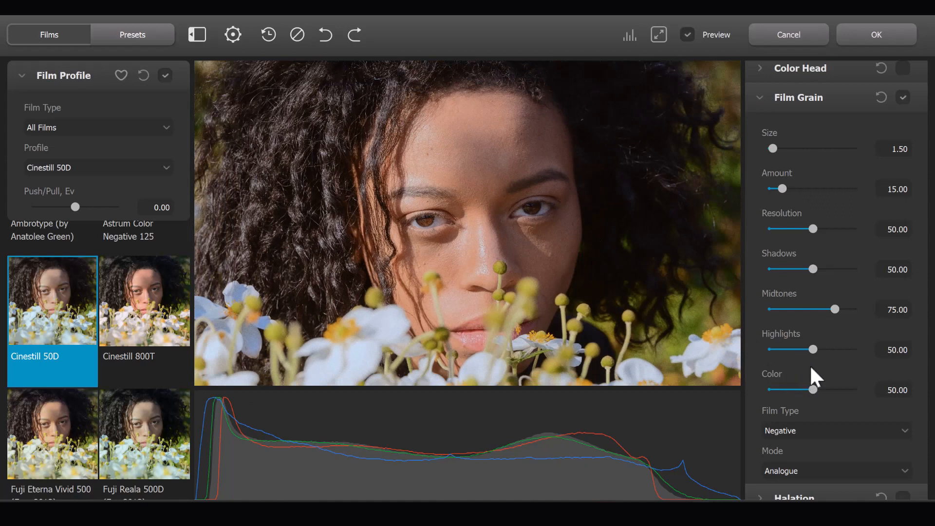
Step: Close the film grain settings and enable the vignette effect on the portrait
scroll(845, 373, up, 3)
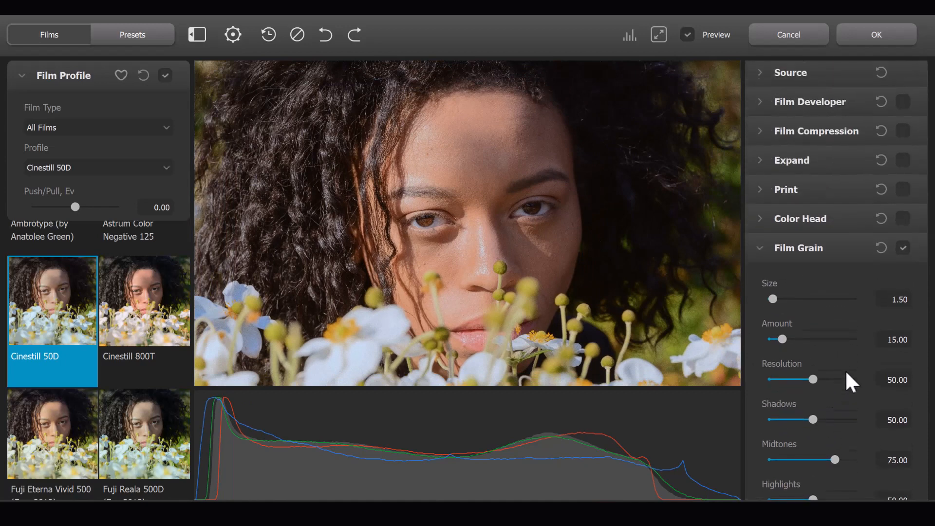
click(760, 253)
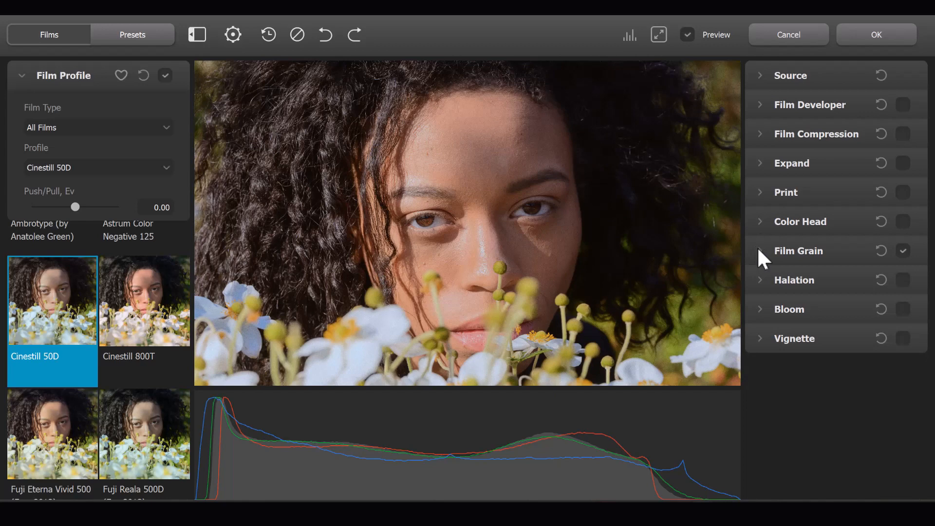
click(760, 339)
click(902, 338)
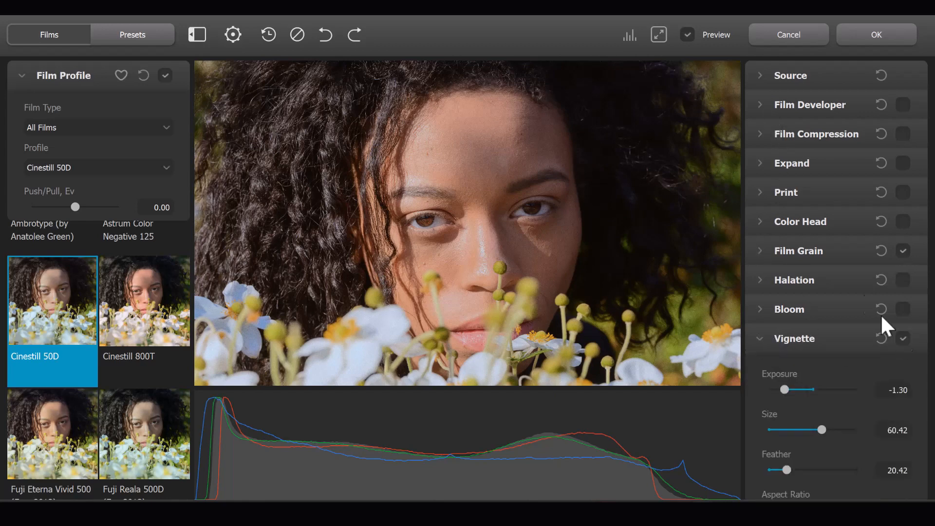
scroll(849, 282, down, 5)
scroll(851, 283, up, 5)
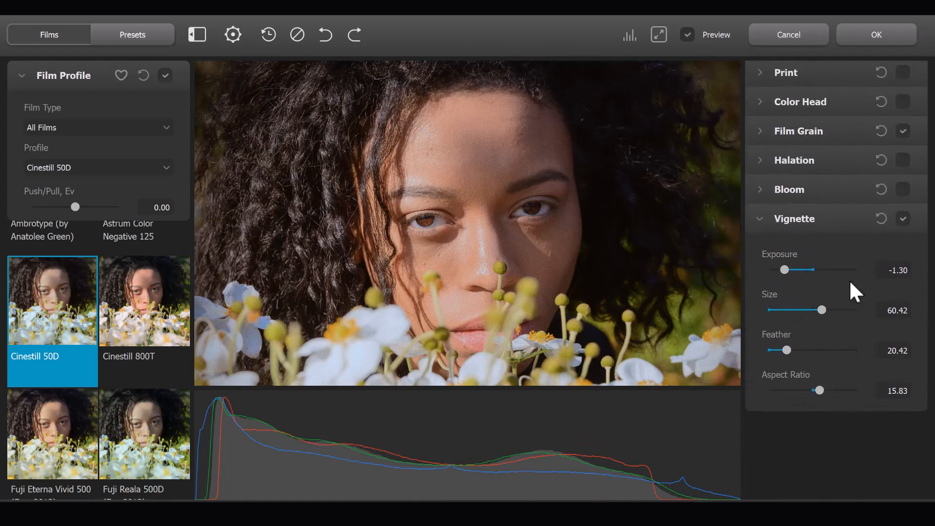
Step: Compare the vignetted portrait in full view and at 1:1 magnification
click(659, 35)
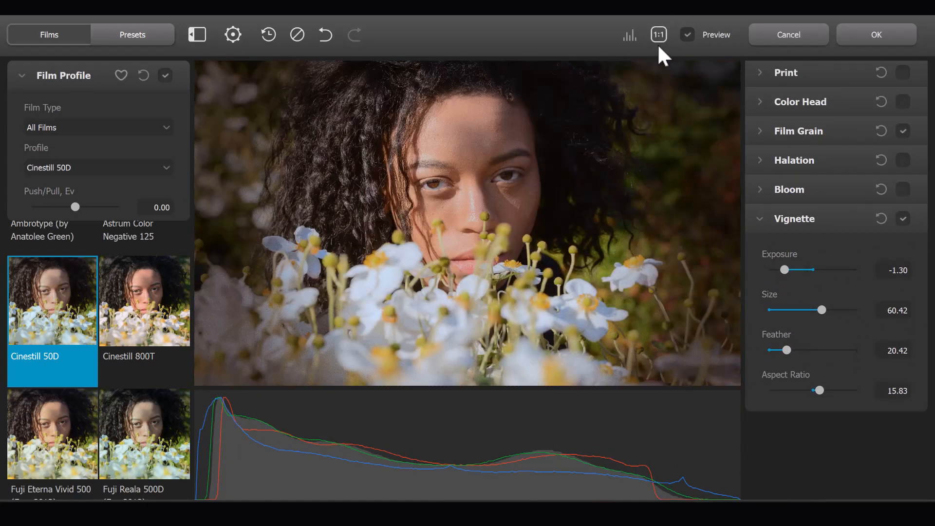
click(660, 36)
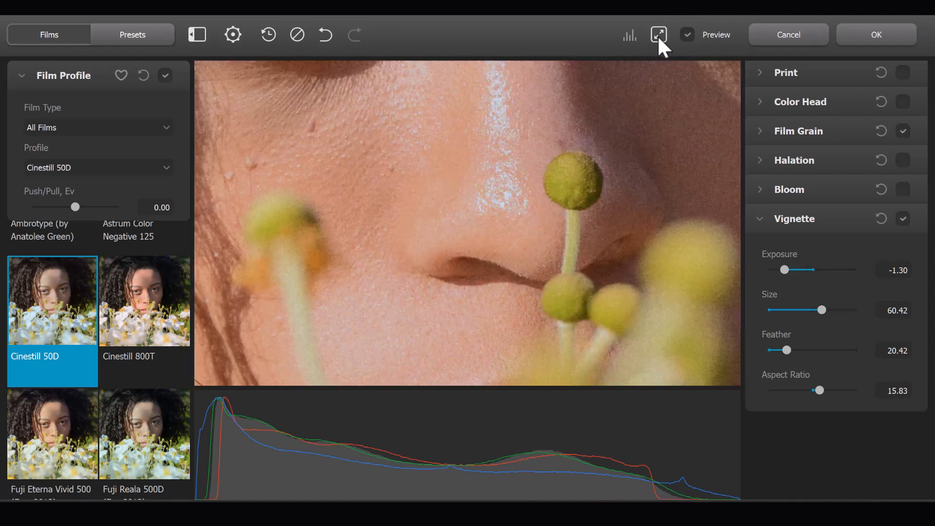
click(660, 38)
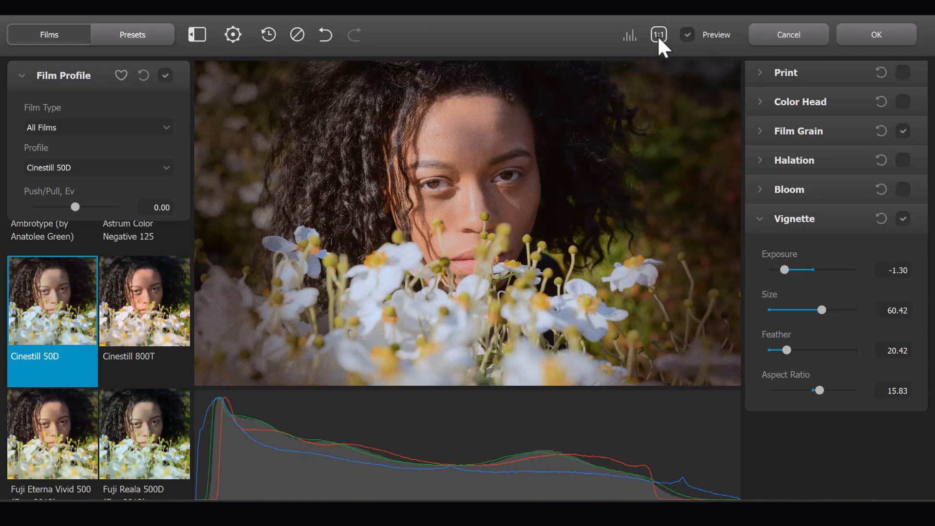
click(660, 38)
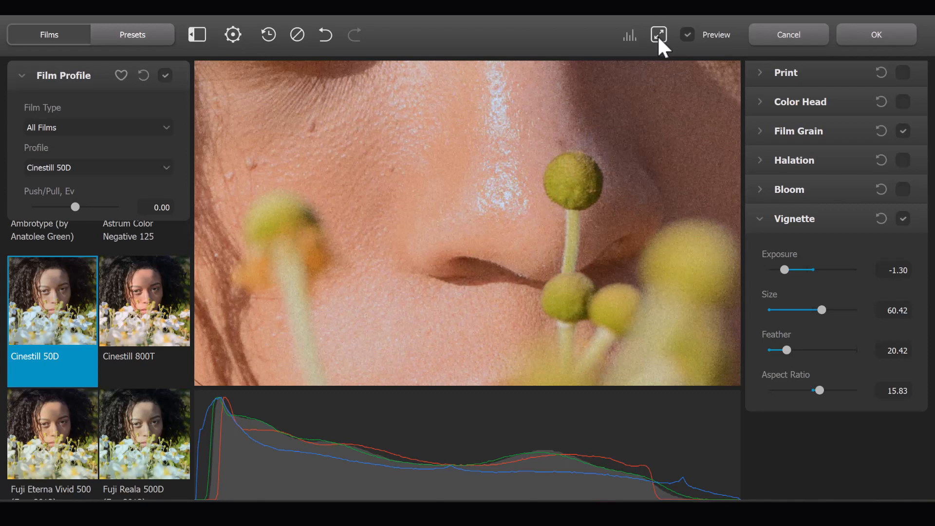
click(660, 39)
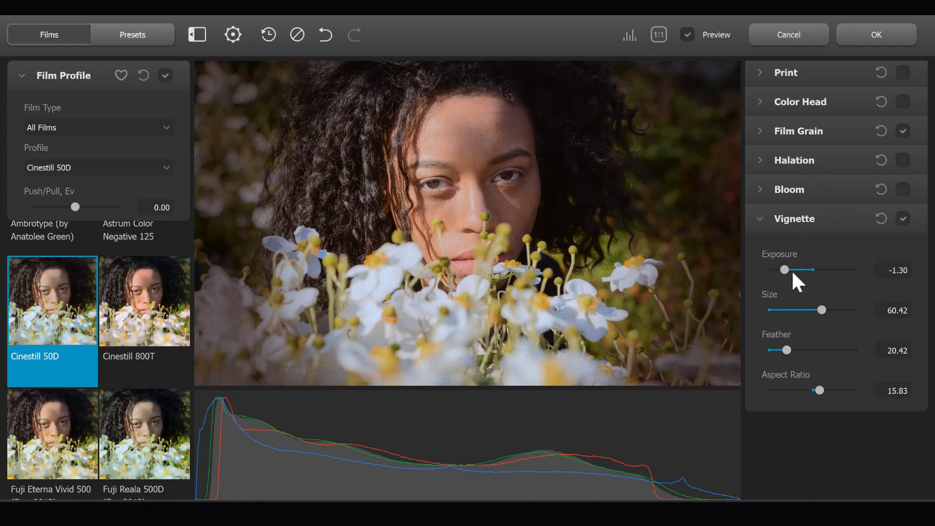
Step: Try vignette exposures of -0.25, -0.08 and 1.22, and set the exposure to -1.08
drag(785, 270, 808, 269)
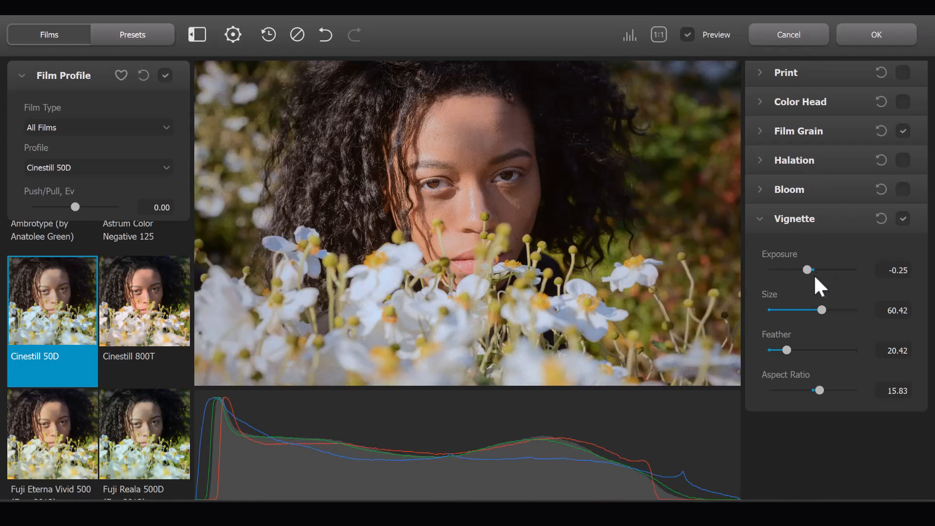
click(811, 271)
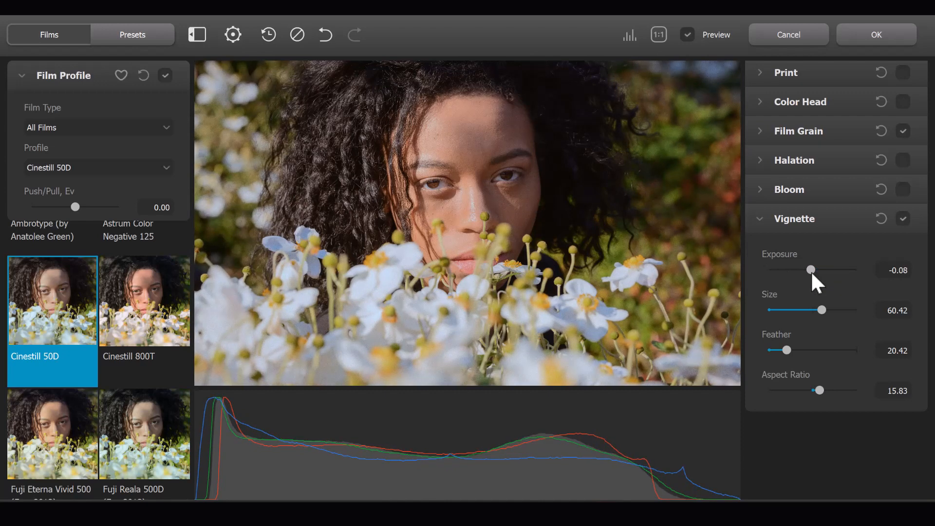
drag(811, 271, 840, 272)
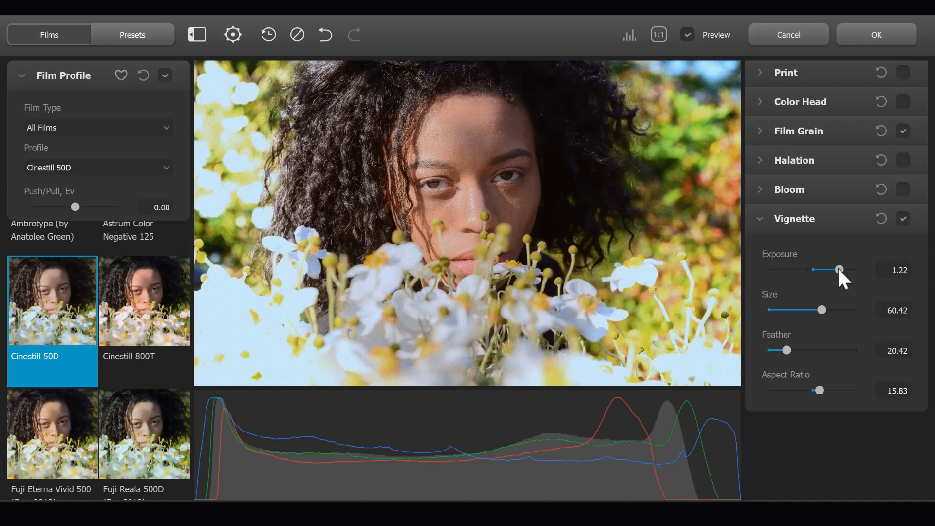
drag(838, 269, 789, 268)
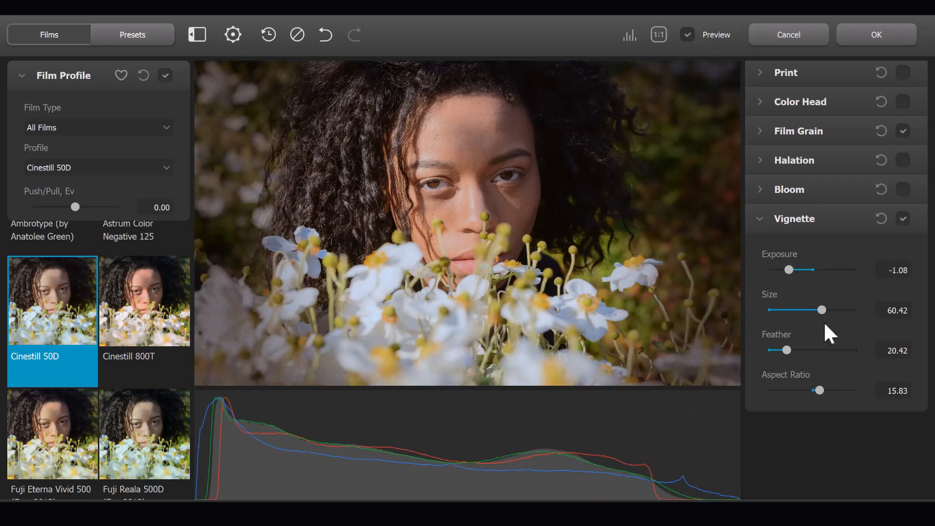
Step: Try a vignette size of 28.33, set the size to 30.83, and set the feather to 29.17
drag(822, 310, 794, 309)
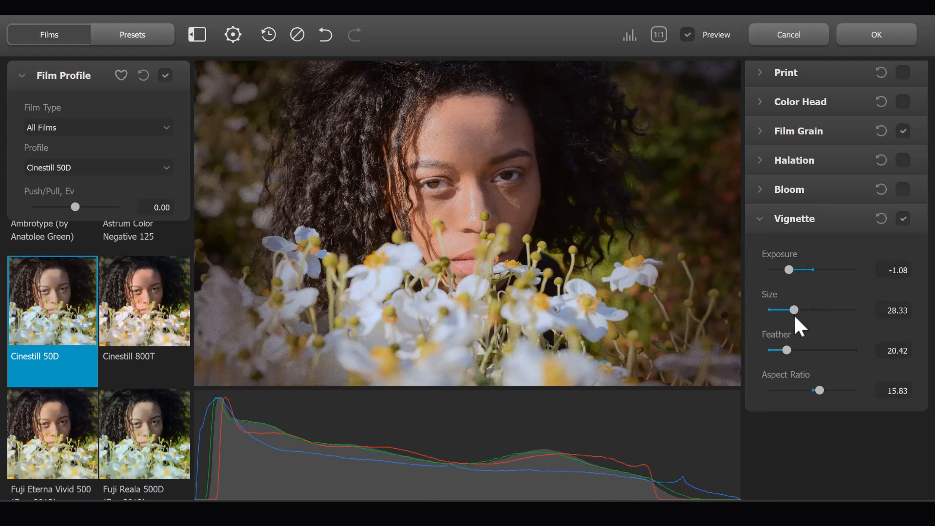
mouse_move(795, 310)
mouse_down()
mouse_move(832, 311)
mouse_move(796, 312)
mouse_up()
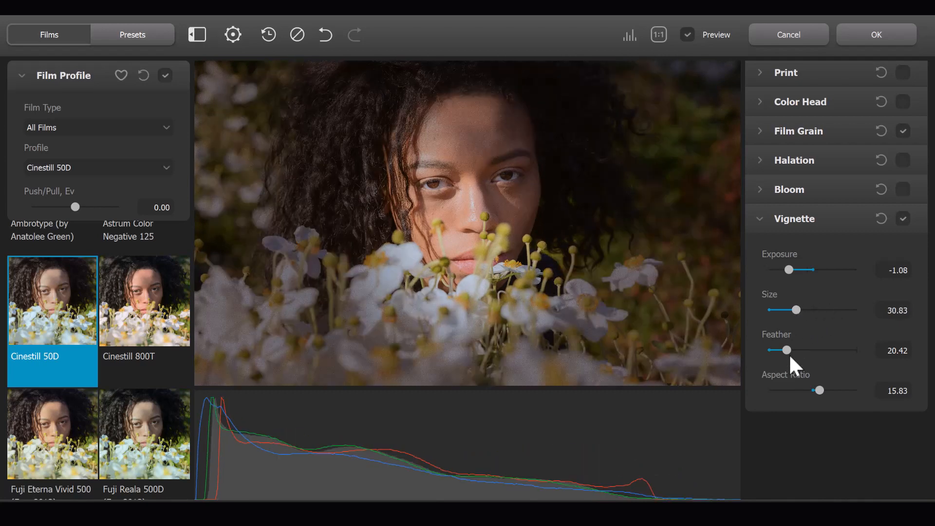
mouse_move(787, 351)
mouse_down()
mouse_move(821, 363)
mouse_move(796, 355)
mouse_up()
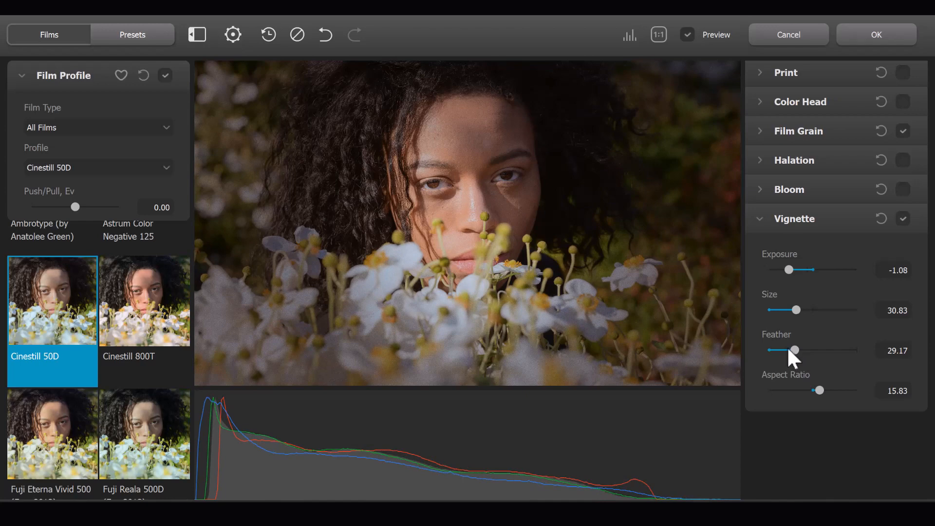
Step: Try a different vignette aspect ratio, and reset the aspect ratio, feather and size to their defaults
mouse_move(819, 393)
mouse_down()
mouse_move(794, 393)
mouse_move(842, 393)
mouse_move(833, 391)
mouse_up()
double_click(834, 391)
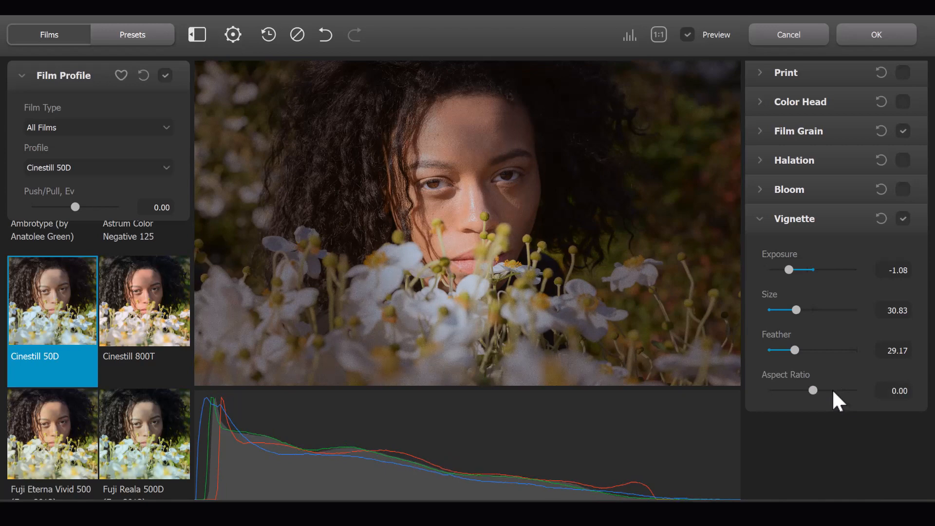
double_click(795, 351)
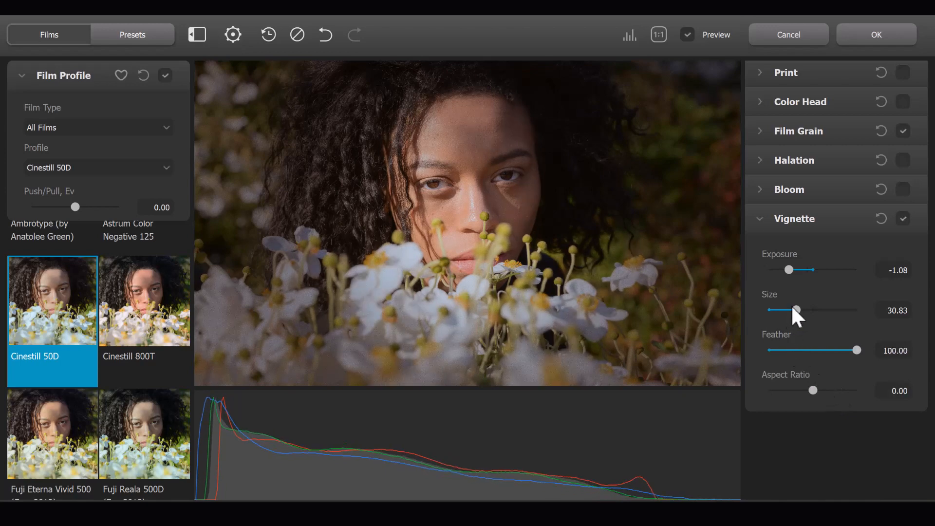
double_click(796, 310)
Step: Lower the vignette feather to 35.83, set the exposure to -1.00, and close the vignette settings
drag(857, 351, 819, 350)
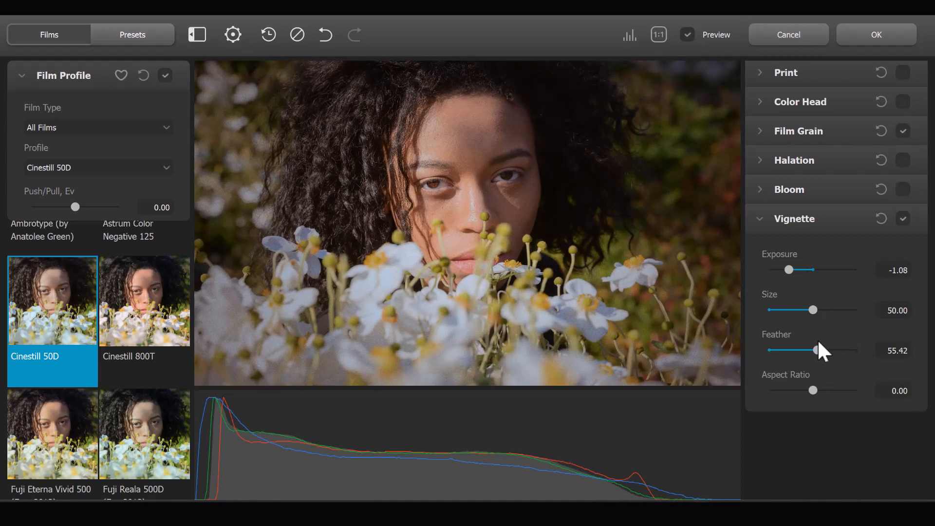
drag(817, 351, 801, 351)
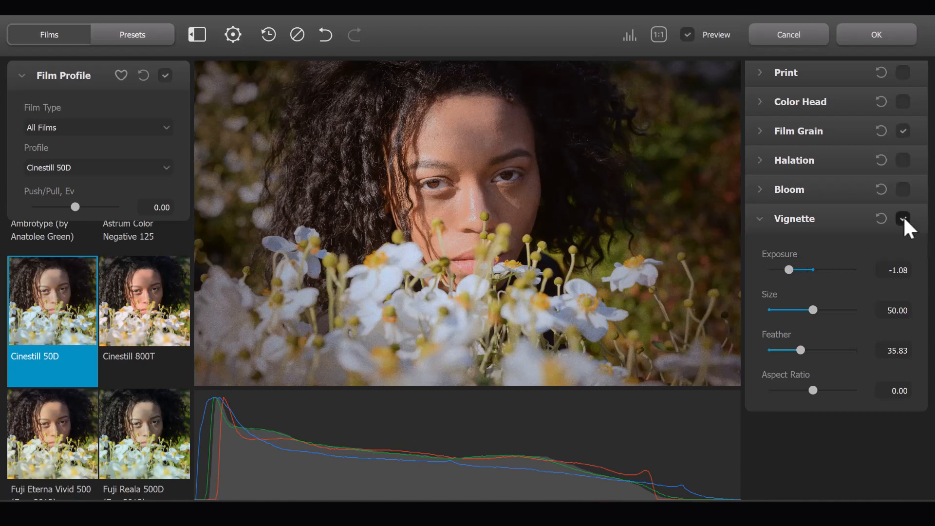
drag(790, 269, 791, 267)
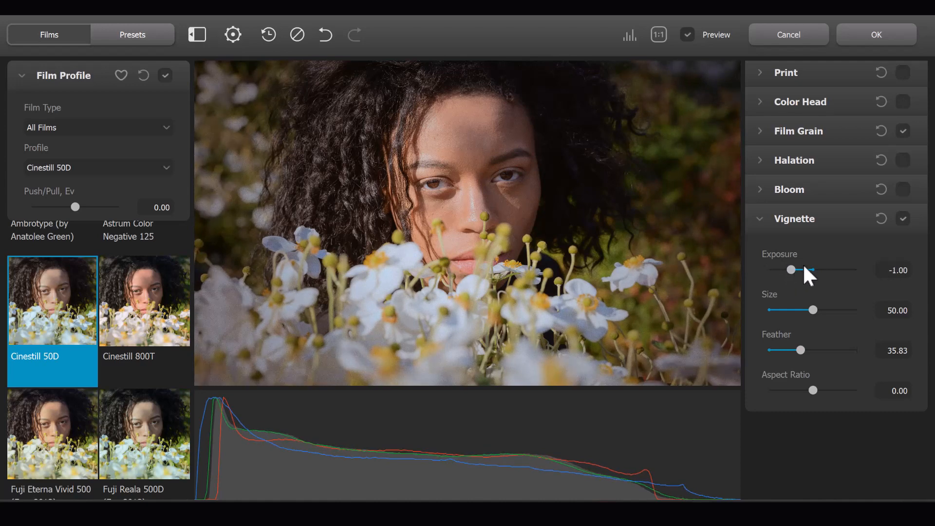
click(760, 219)
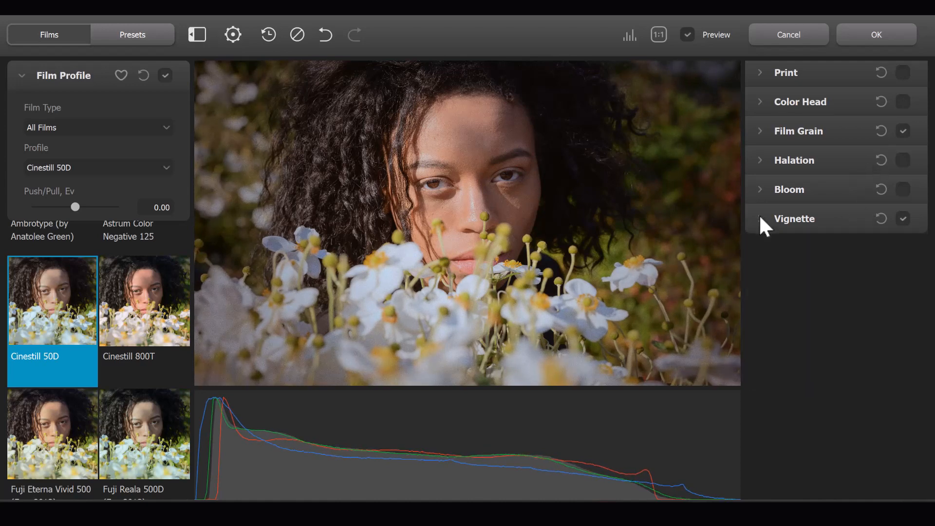
Step: Enable the bloom effect and lower its impact to 25.00 while previewing the bloom mask
click(759, 189)
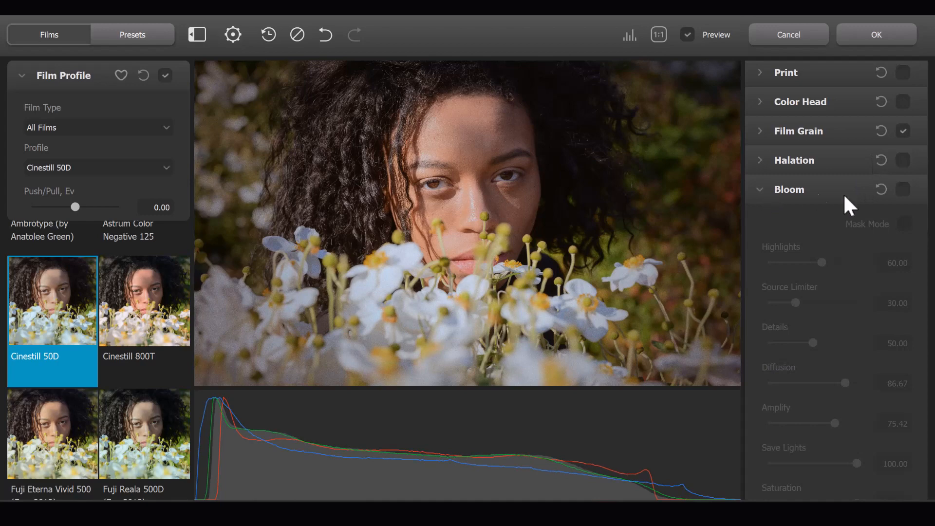
click(903, 189)
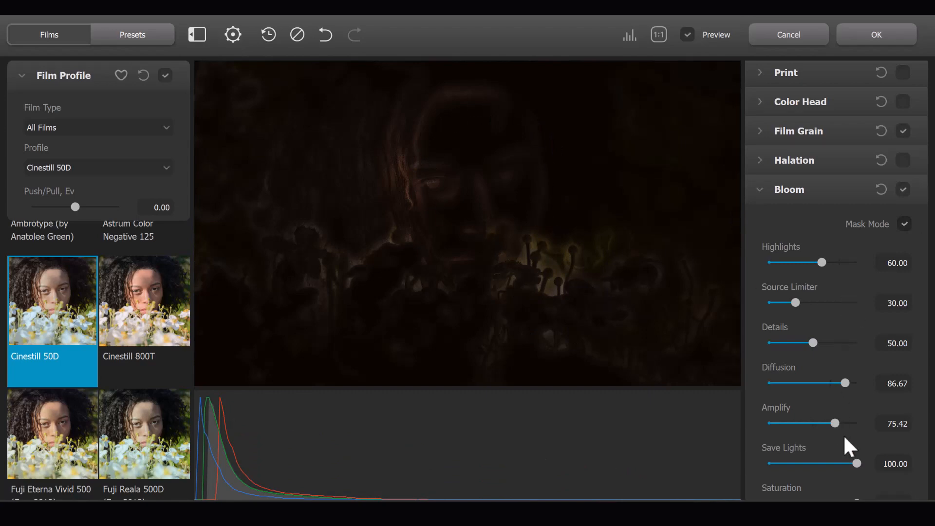
scroll(845, 440, down, 3)
scroll(844, 436, up, 1)
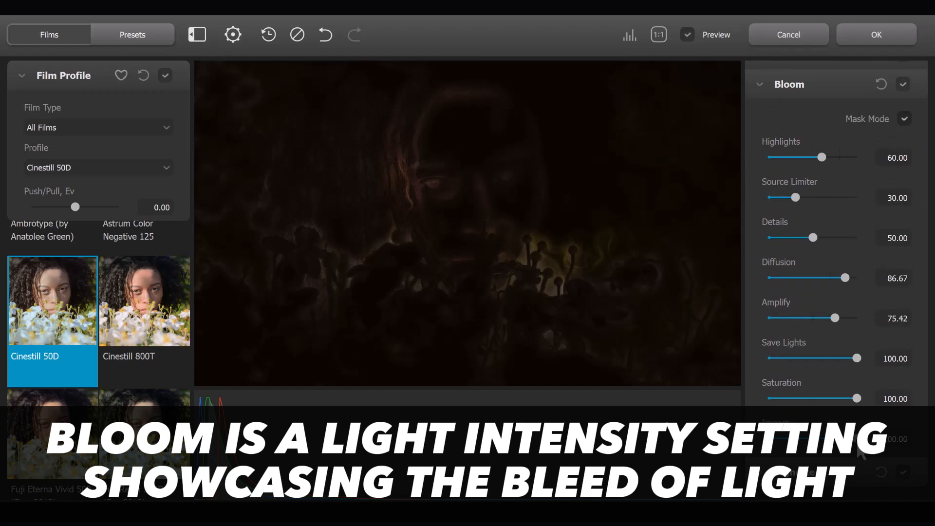
drag(857, 439, 791, 439)
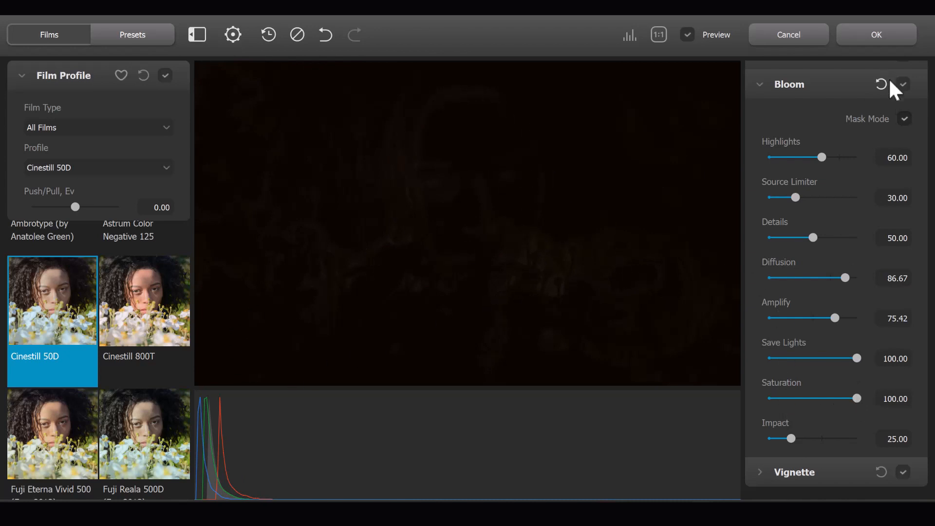
click(905, 121)
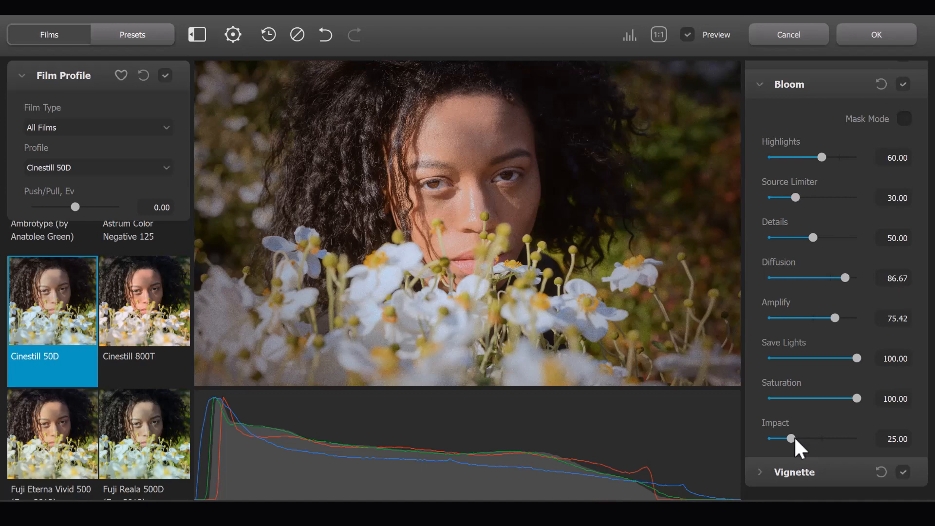
Step: Set the bloom impact to 78.33, try a diffusion of 54.17, and set the diffusion to 100.00
drag(791, 439, 858, 438)
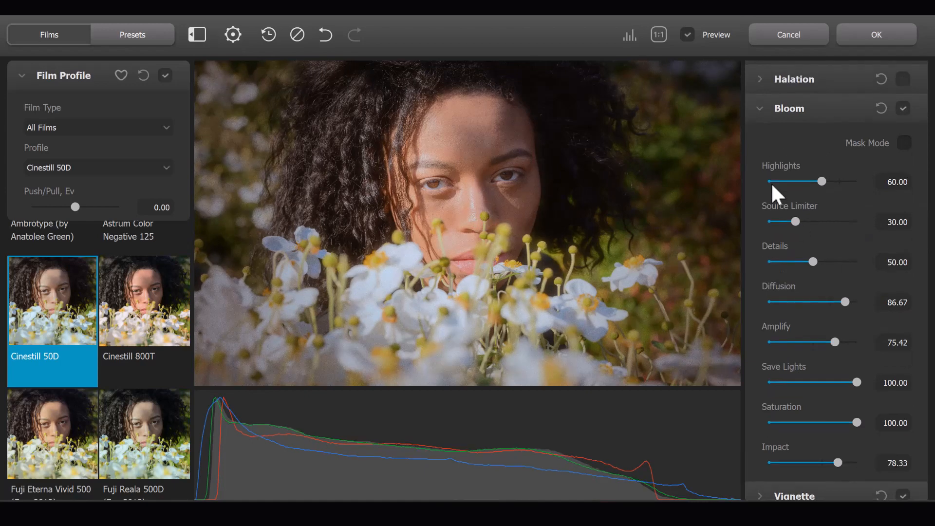
scroll(829, 215, down, 2)
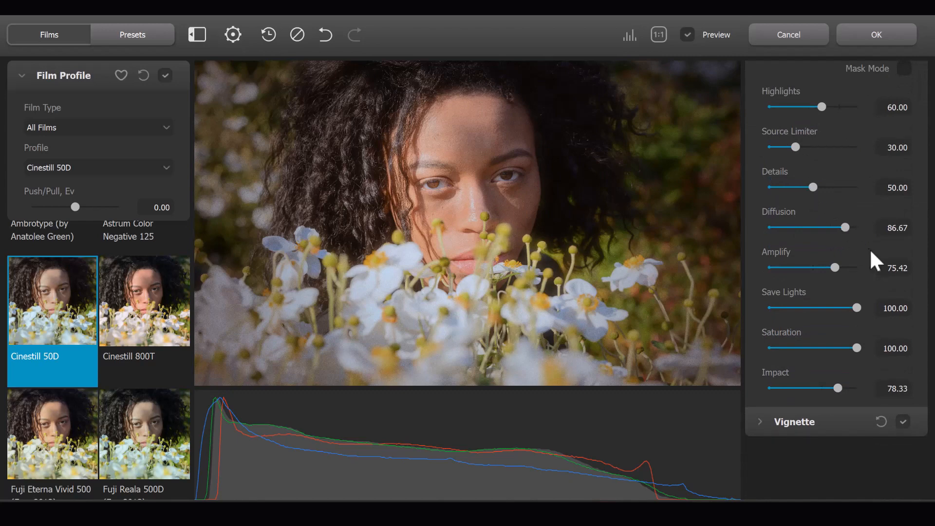
drag(824, 227, 818, 227)
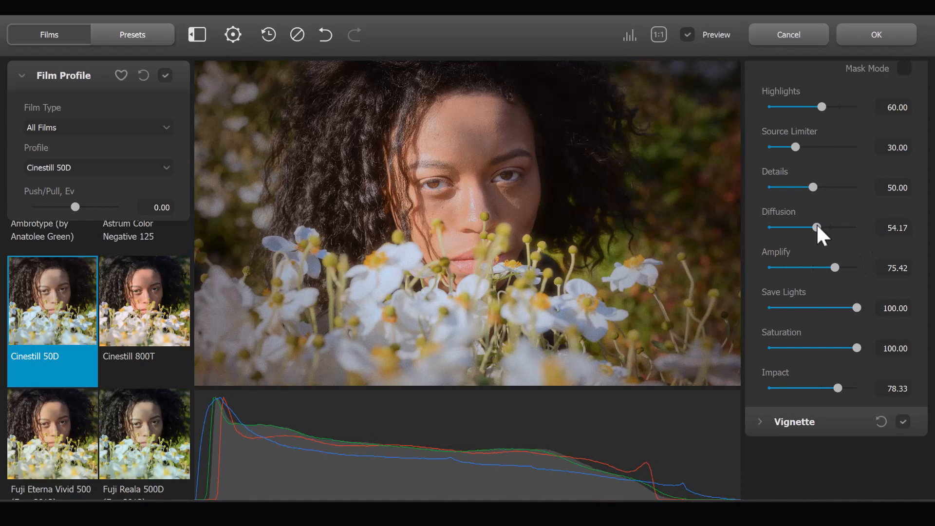
mouse_move(817, 226)
mouse_down()
mouse_move(840, 227)
mouse_move(810, 231)
mouse_up()
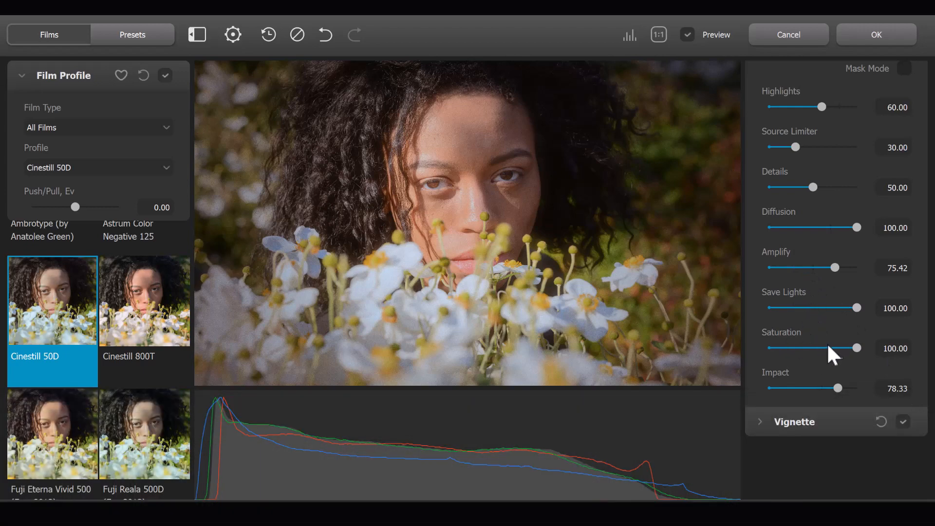
Step: Close the bloom settings and enable the Print effect
scroll(846, 334, up, 5)
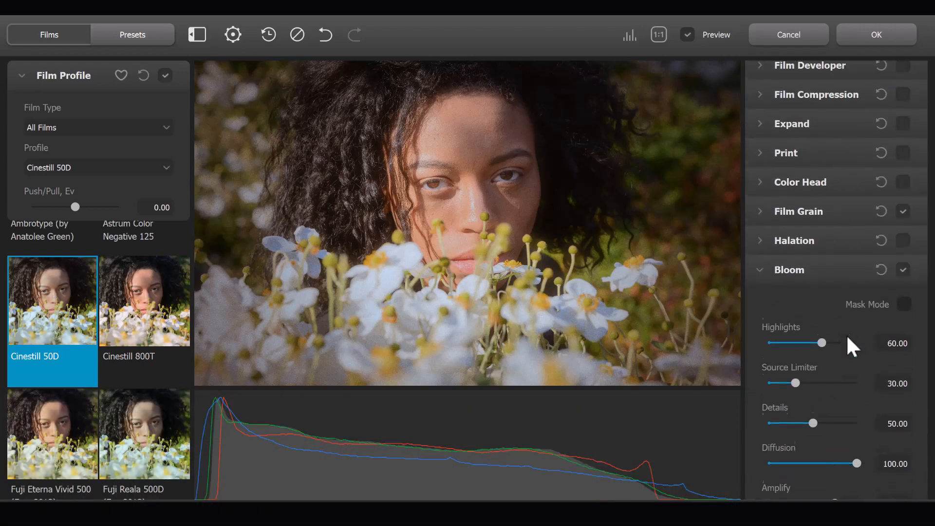
scroll(846, 334, up, 1)
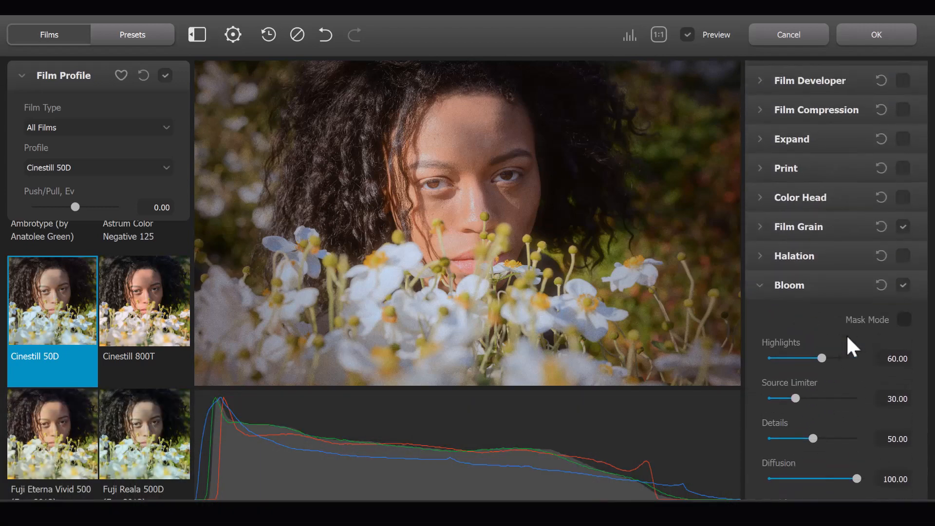
click(761, 286)
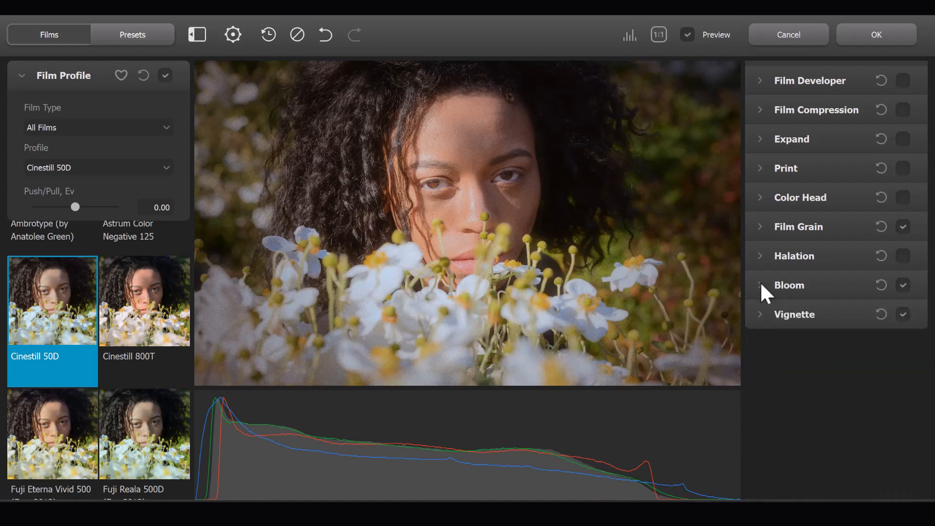
click(762, 169)
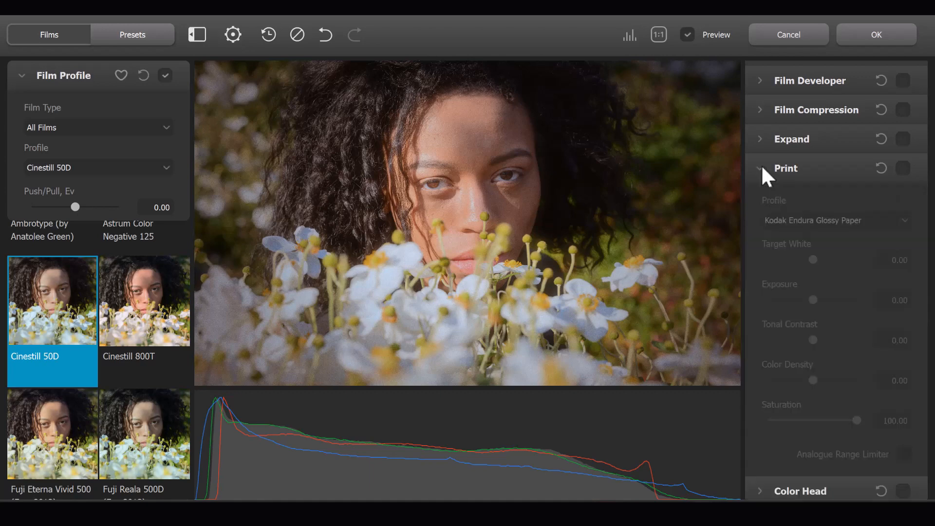
click(900, 168)
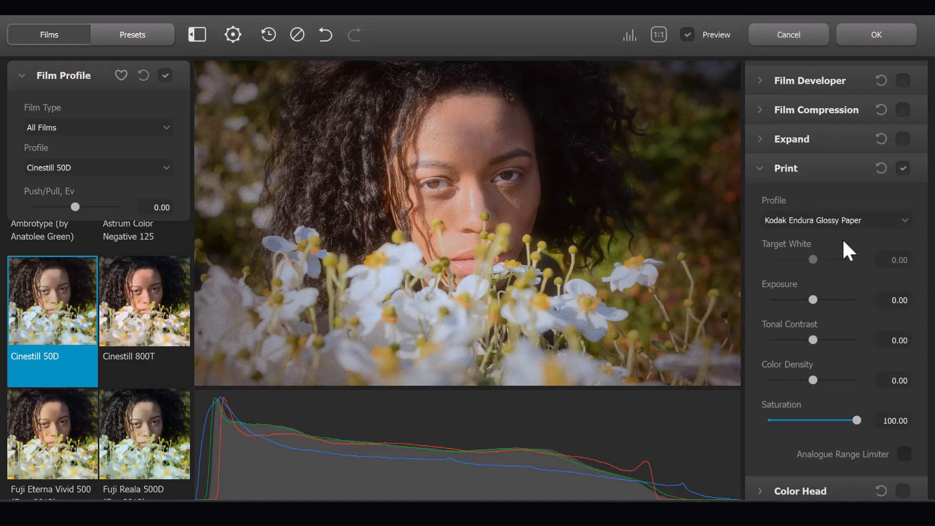
Step: Try the Linear, Cineon Film Log, Fujifilm 3513 and Kodak 2383 print profiles, and return to Kodak Endura Glossy Paper
scroll(843, 244, down, 3)
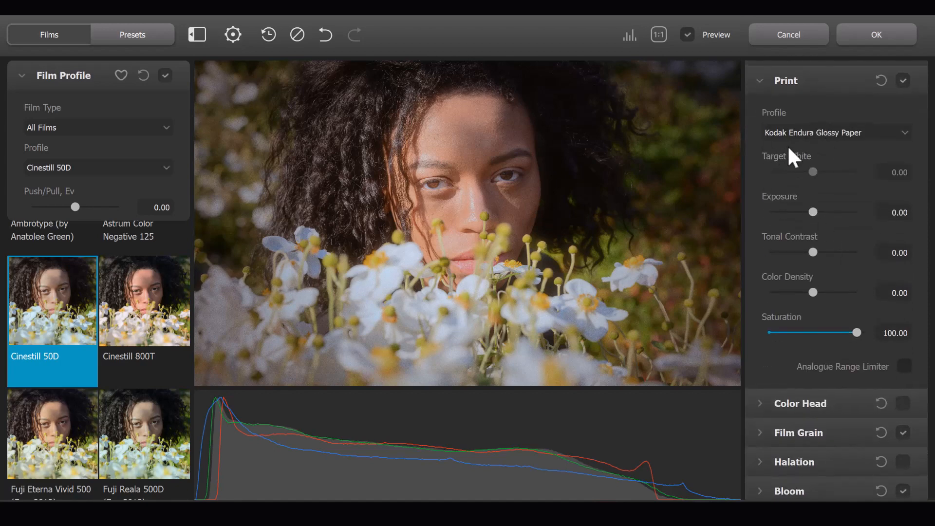
click(856, 133)
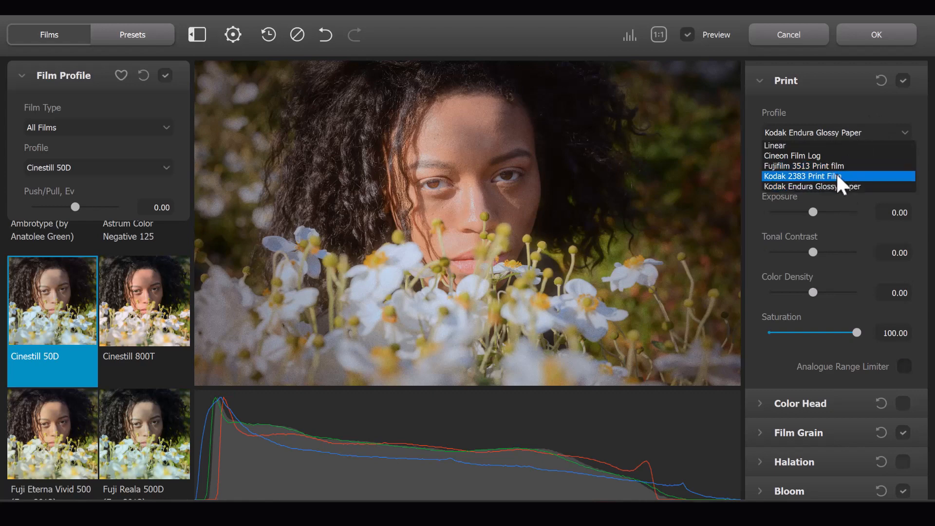
click(820, 146)
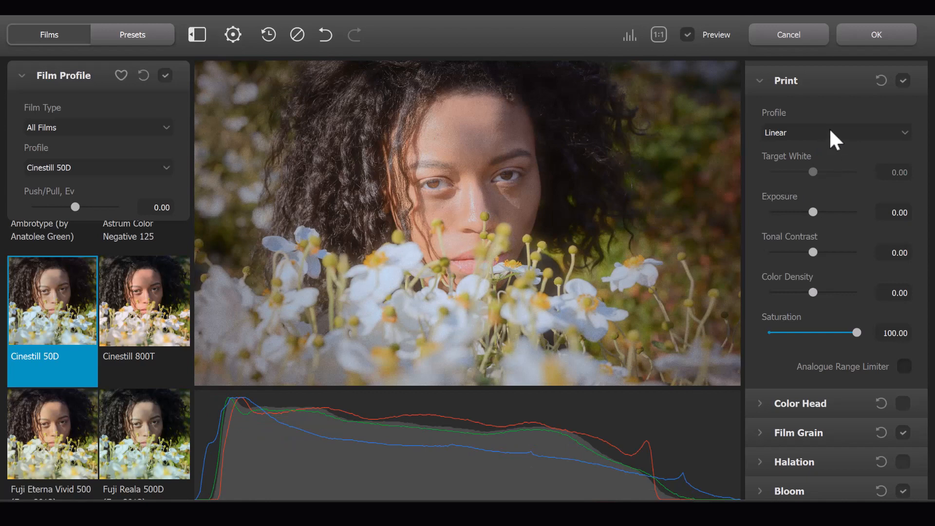
click(830, 131)
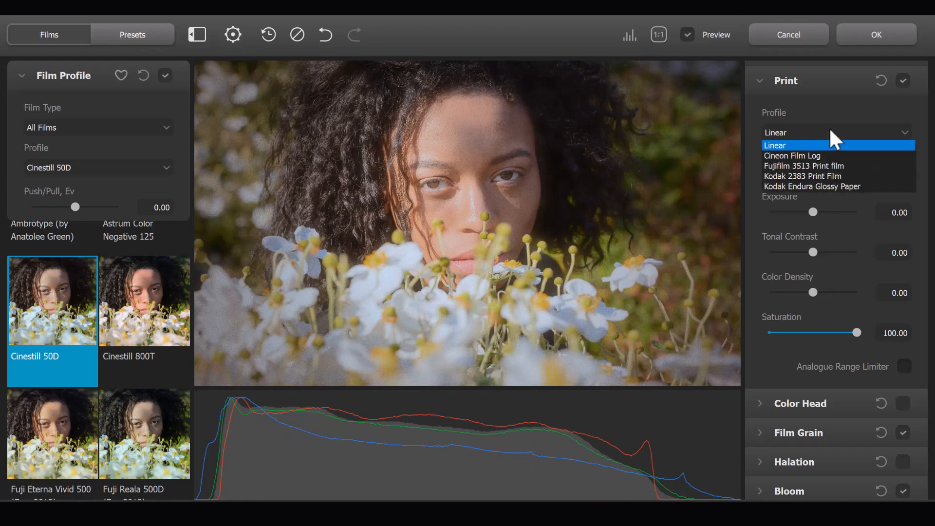
click(815, 153)
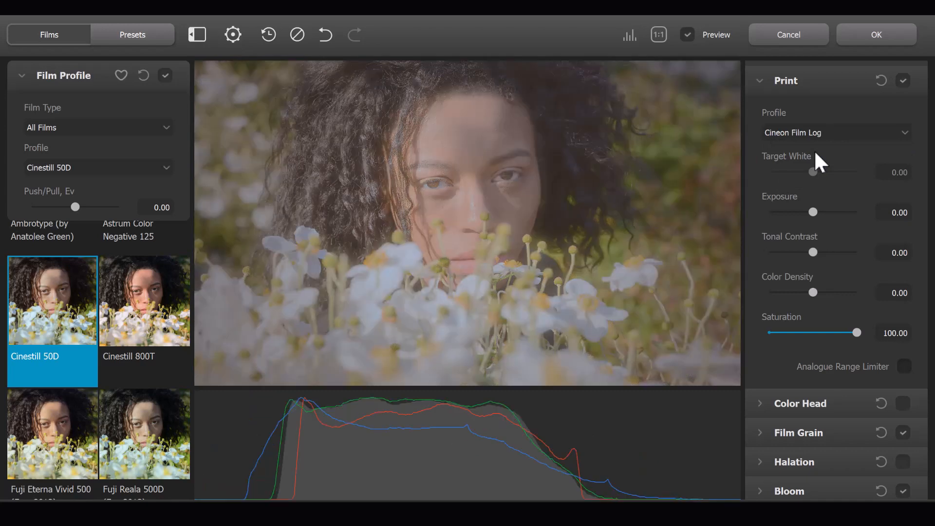
click(807, 134)
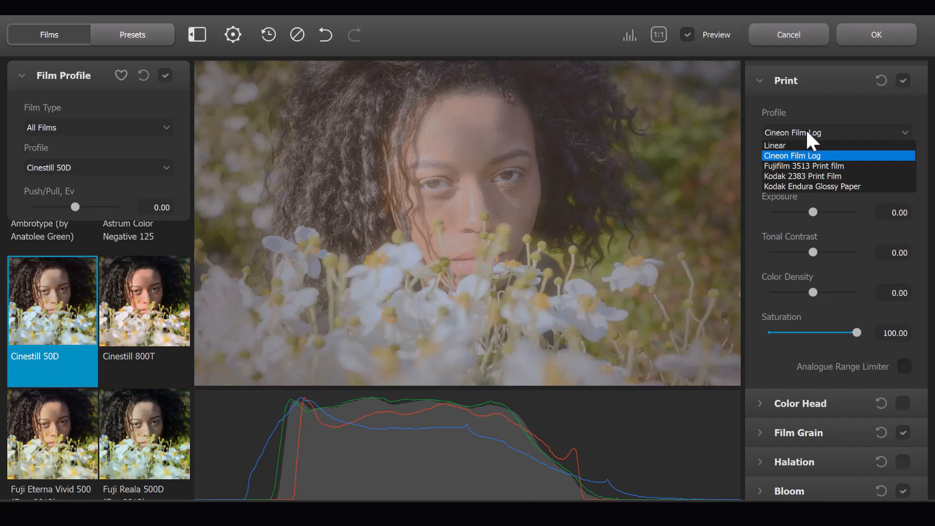
click(805, 165)
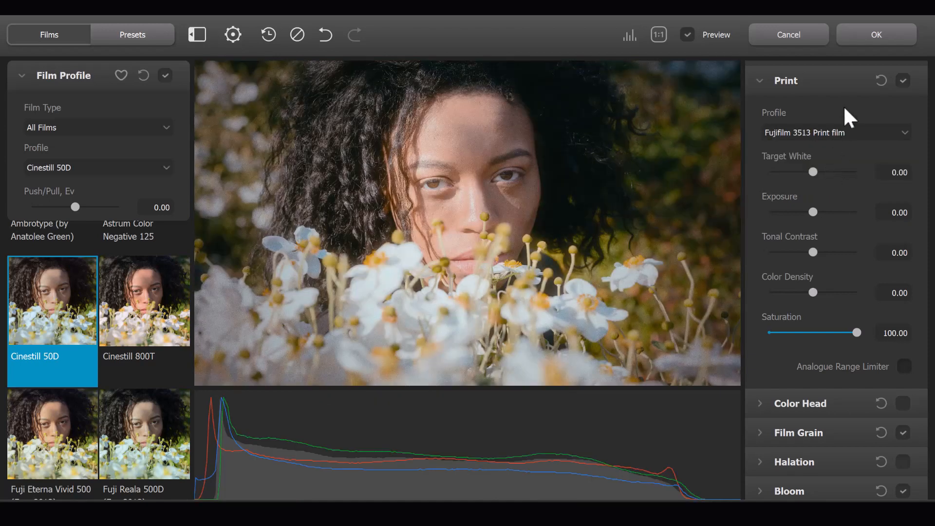
click(835, 130)
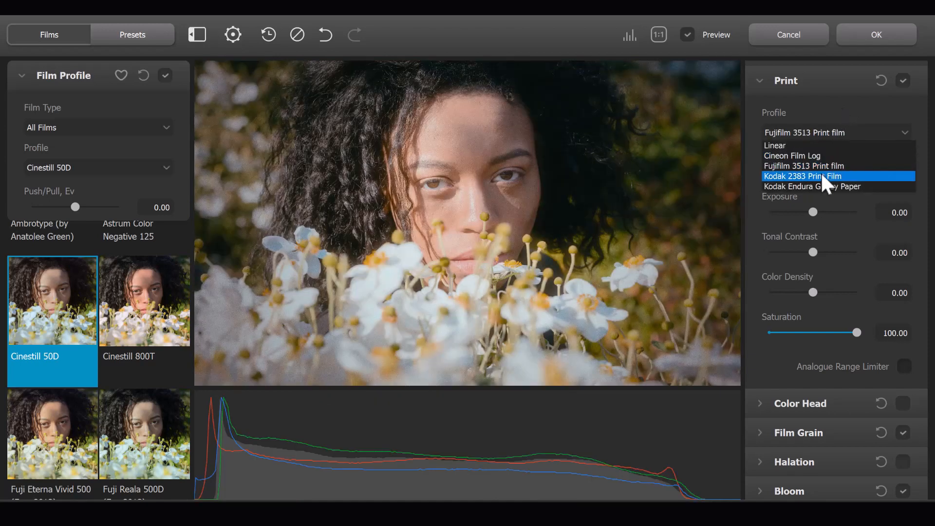
click(822, 176)
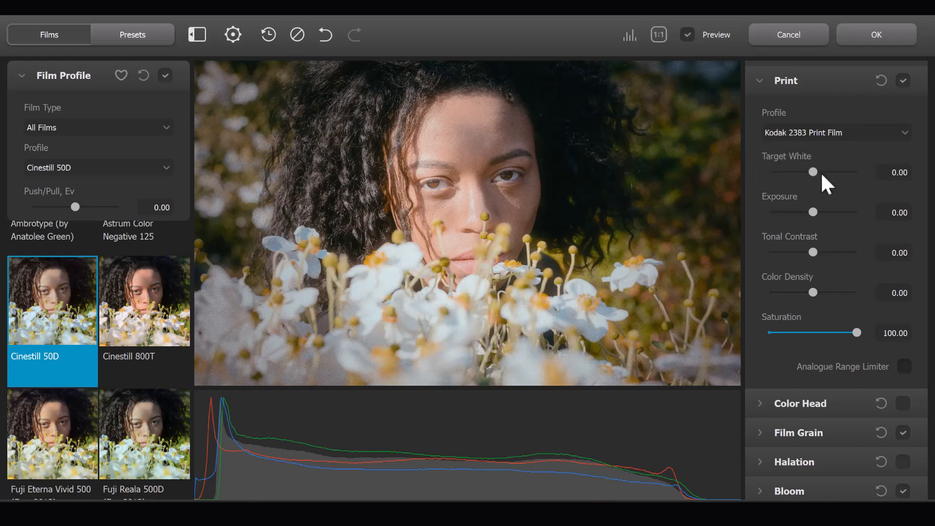
click(825, 130)
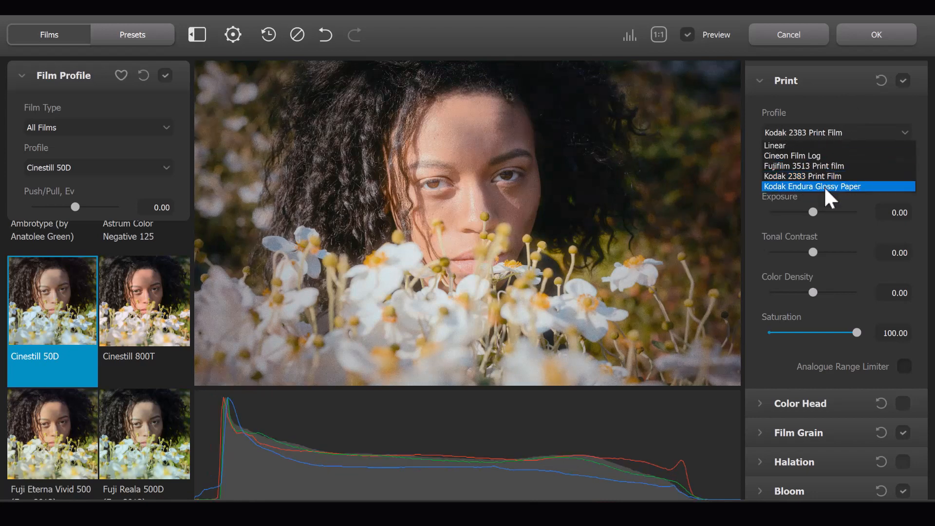
click(821, 181)
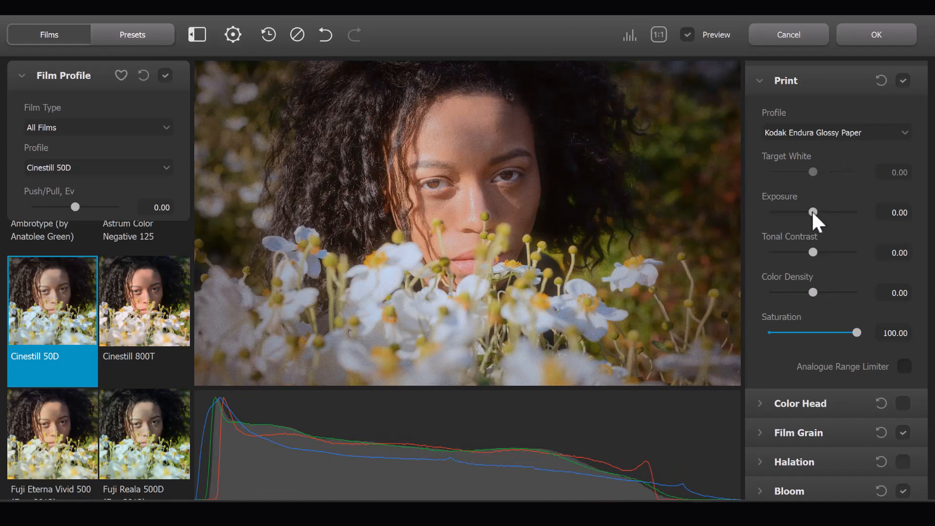
Step: Set the print exposure to 0.40, the tonal contrast to -2.92 and the color density to 14.17
mouse_move(813, 212)
mouse_down()
mouse_move(796, 213)
mouse_move(845, 221)
mouse_move(818, 212)
mouse_up()
drag(812, 252, 822, 254)
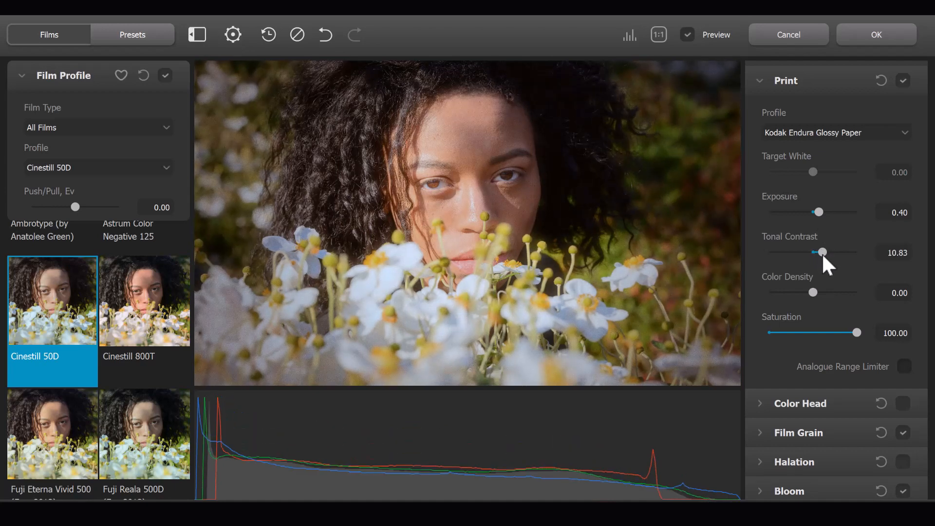
drag(822, 252, 810, 252)
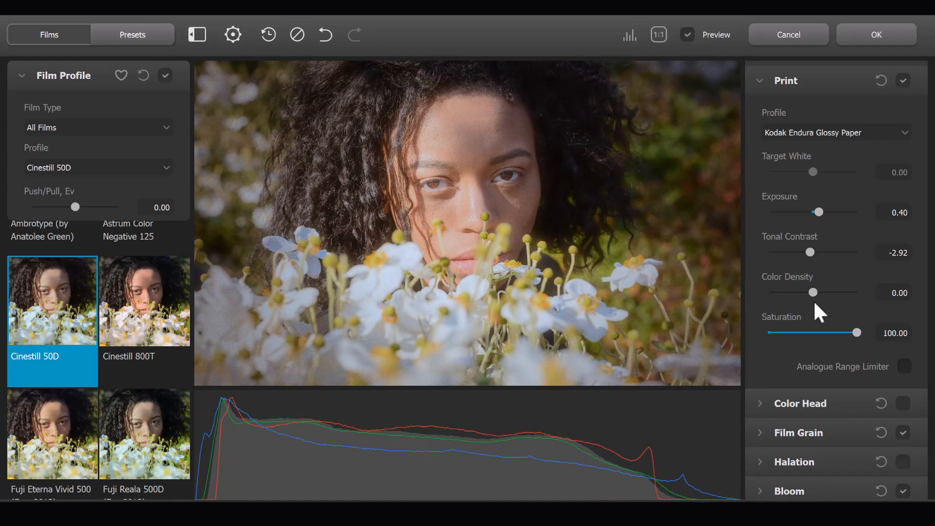
drag(813, 291, 839, 291)
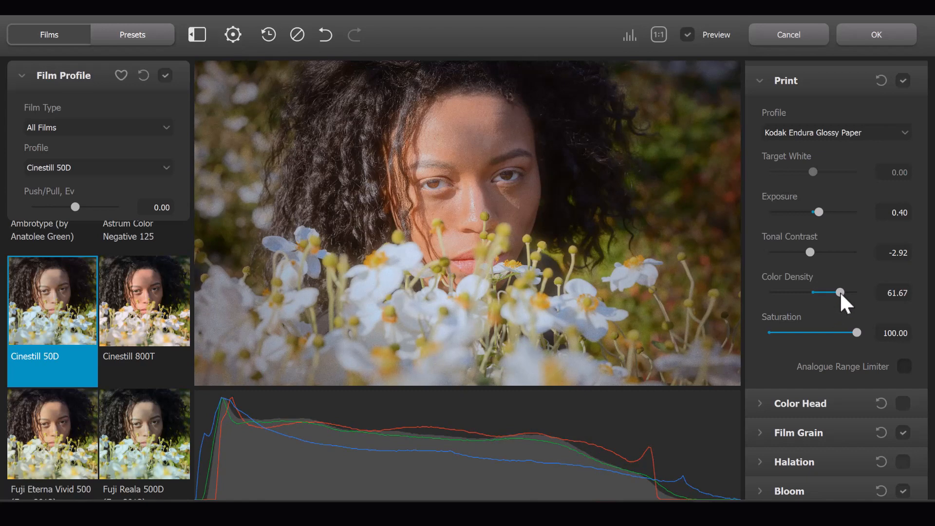
drag(840, 291, 819, 291)
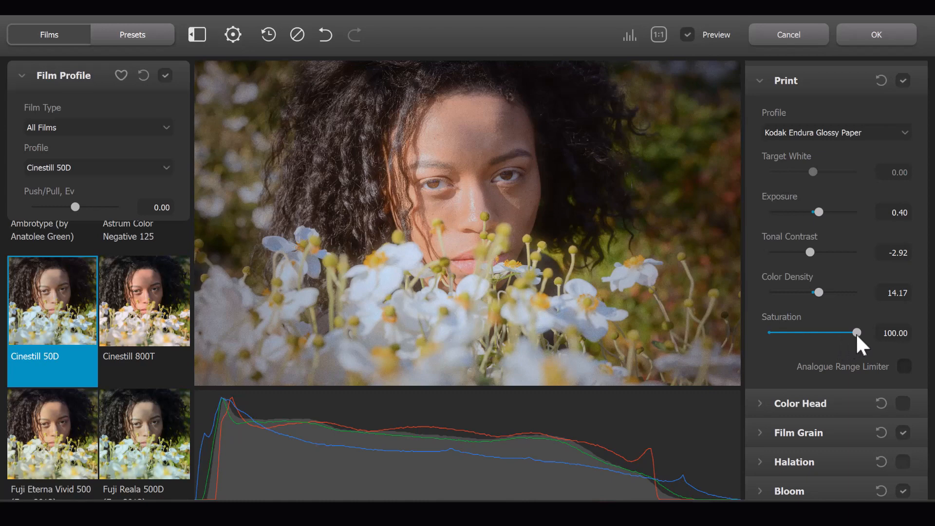
Step: Try print saturation values of 0.00 and 90.42, and return the saturation to 100.00
drag(855, 332, 768, 343)
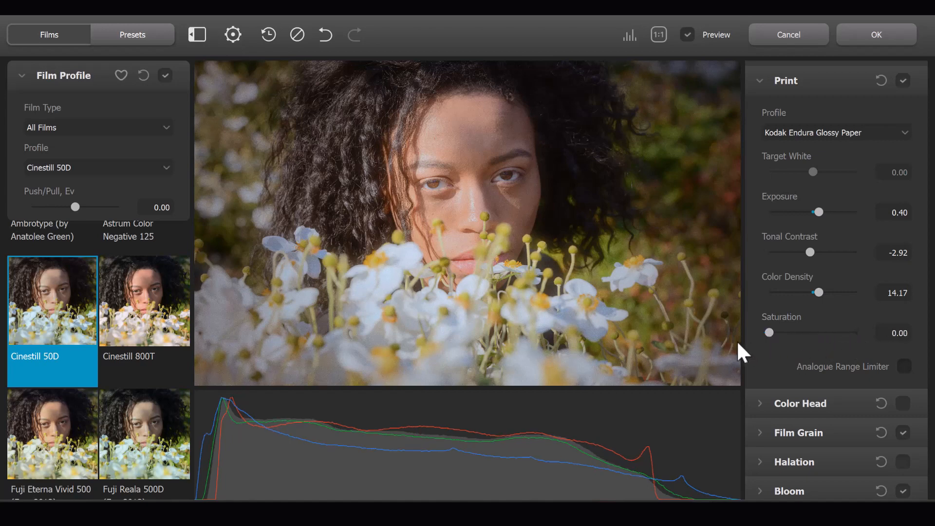
drag(797, 335, 848, 335)
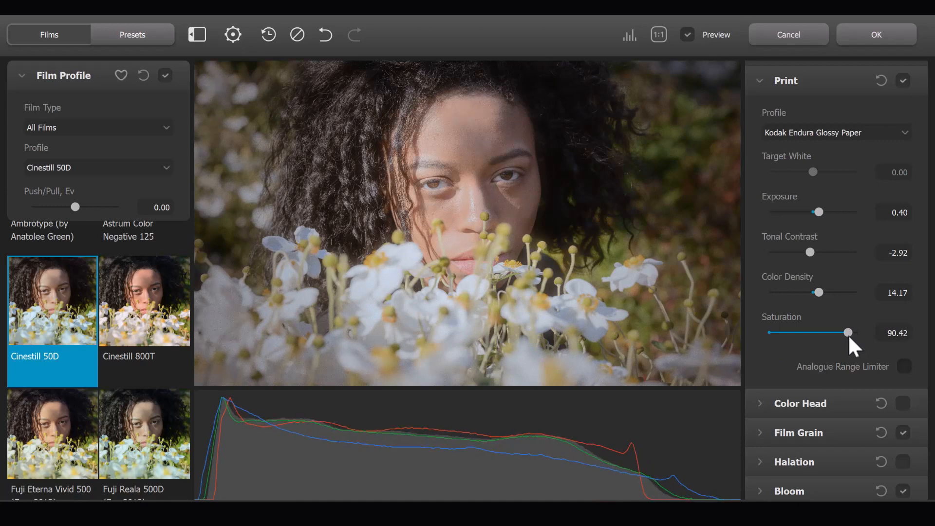
drag(849, 335, 848, 334)
drag(848, 332, 875, 334)
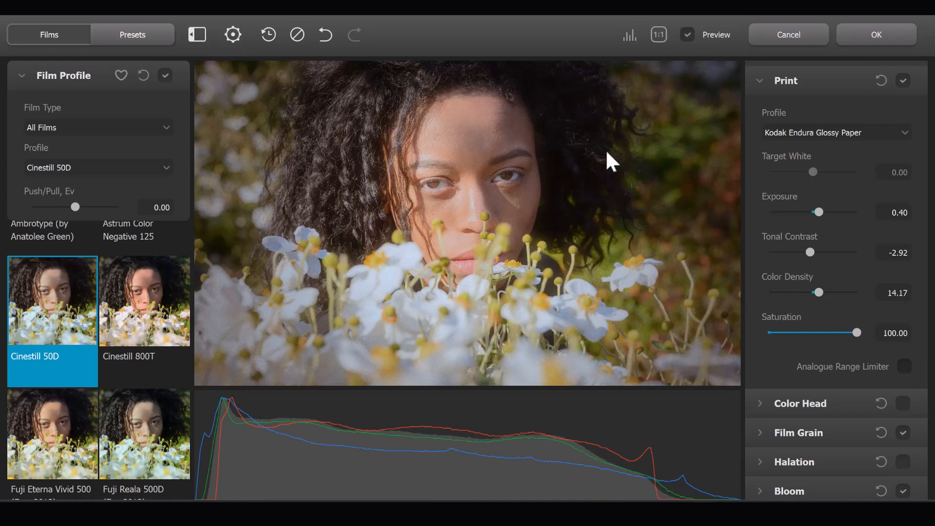
Step: Examine the portrait's skin and flower detail at 100% zoom and return to the fitted view
click(660, 35)
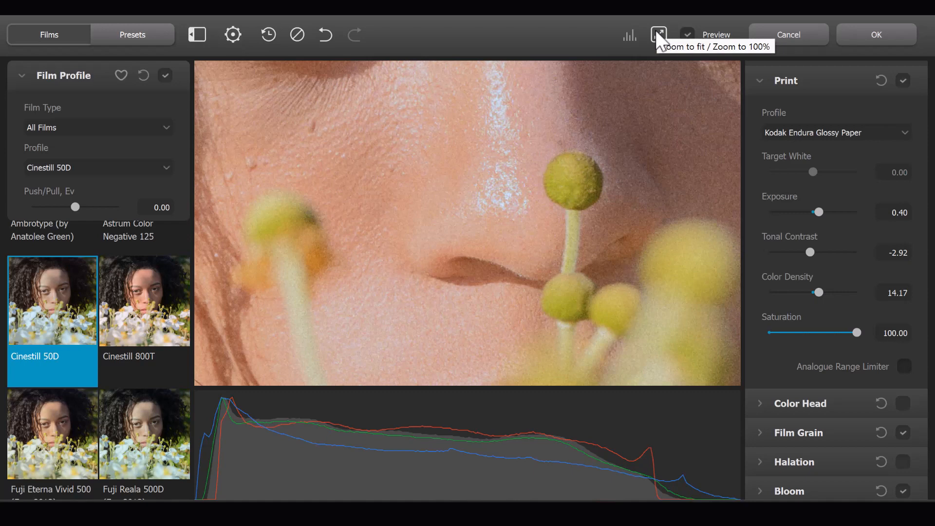
click(660, 35)
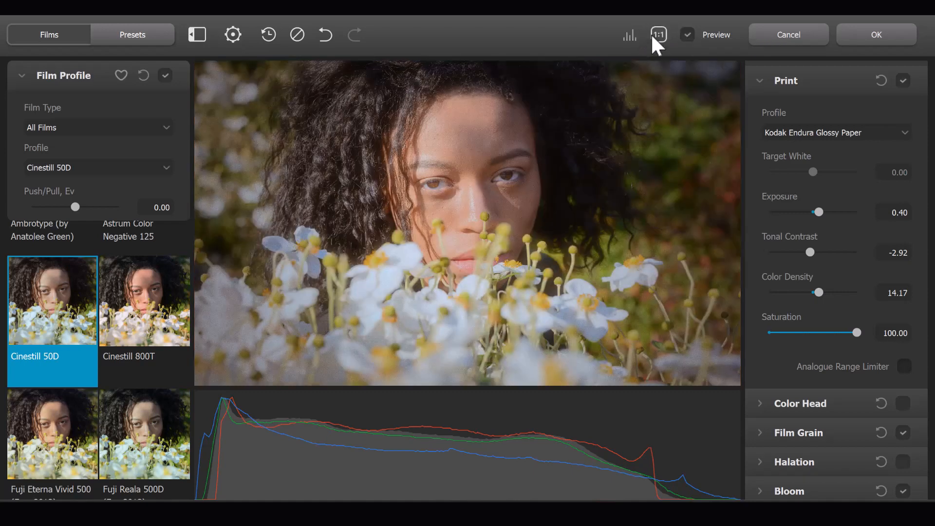
click(658, 40)
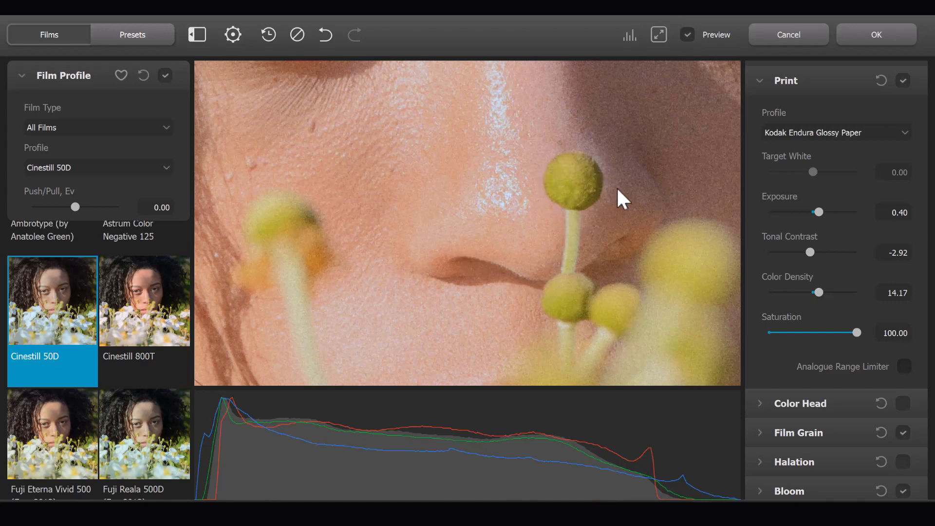
click(655, 37)
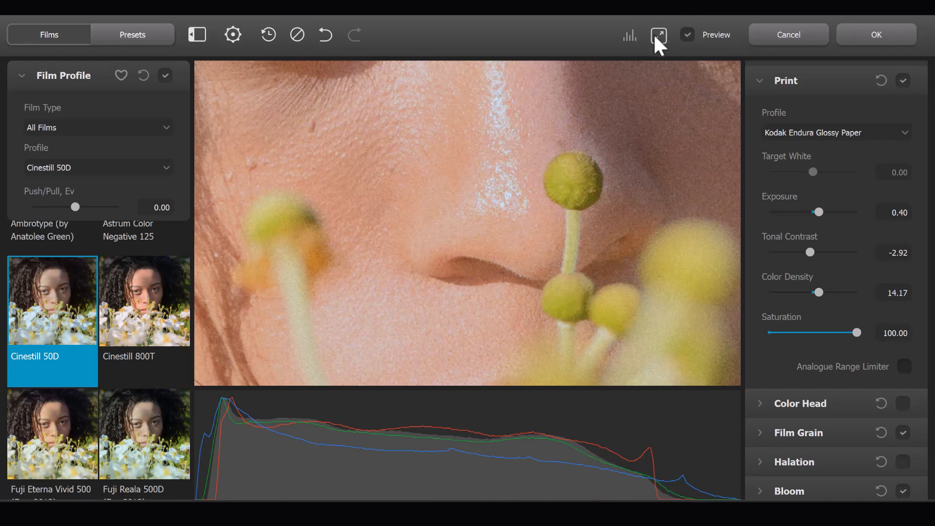
Step: Close the print settings and open the Film Developer, Film Compression and Expand settings
click(764, 81)
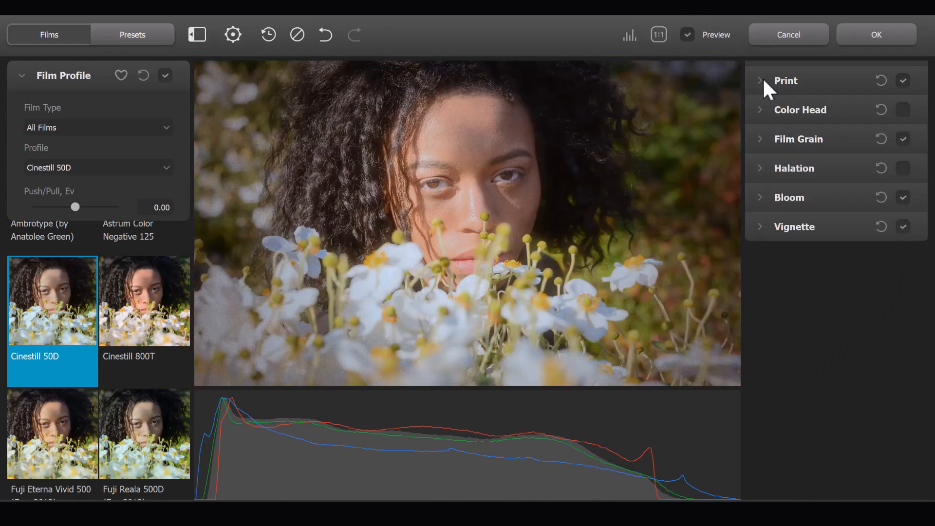
scroll(763, 77, up, 3)
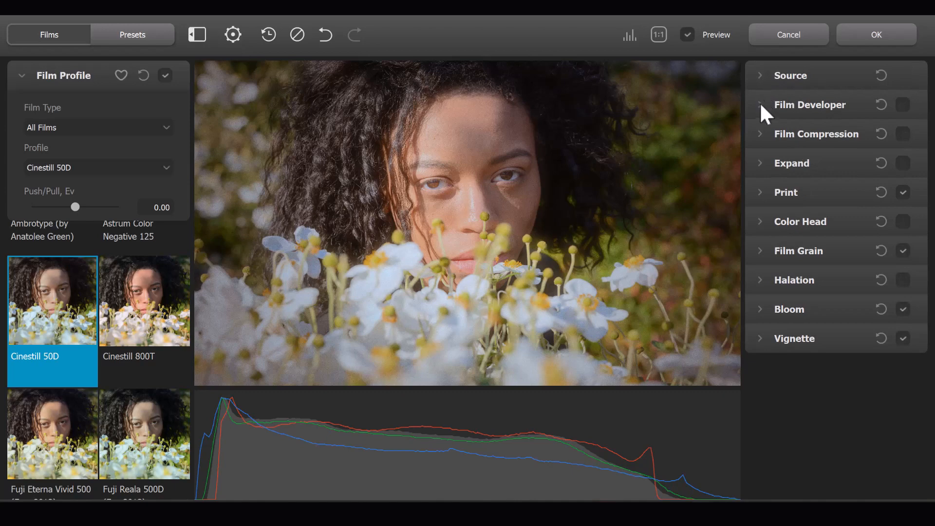
click(761, 104)
click(761, 313)
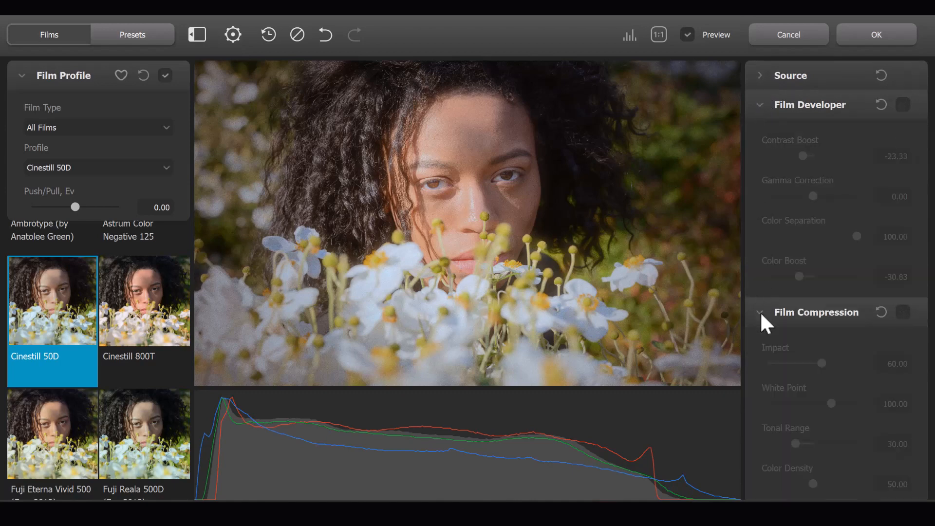
scroll(761, 314, down, 7)
scroll(761, 314, up, 4)
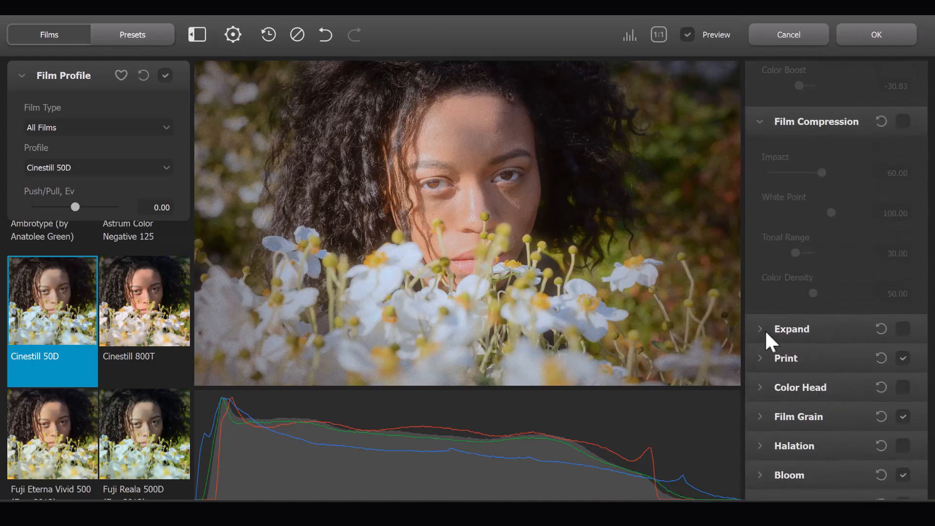
click(764, 329)
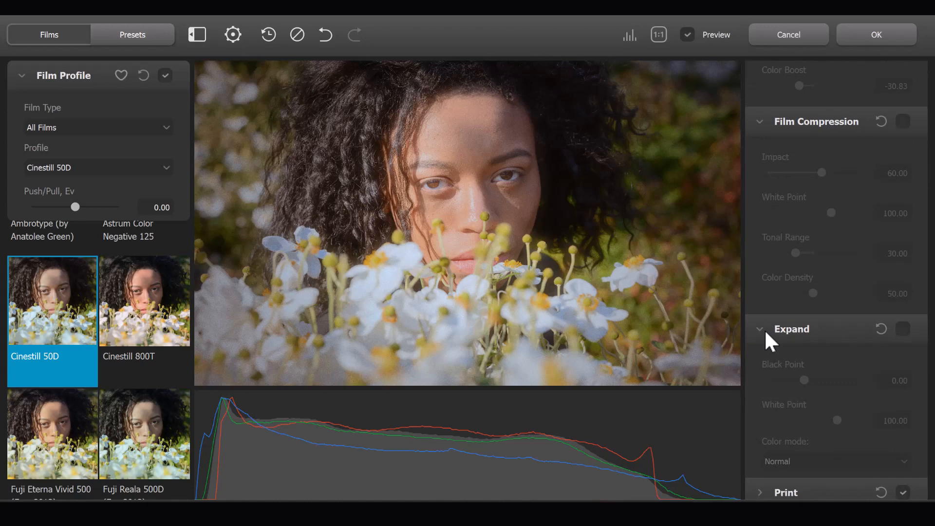
scroll(805, 278, down, 1)
scroll(806, 277, up, 1)
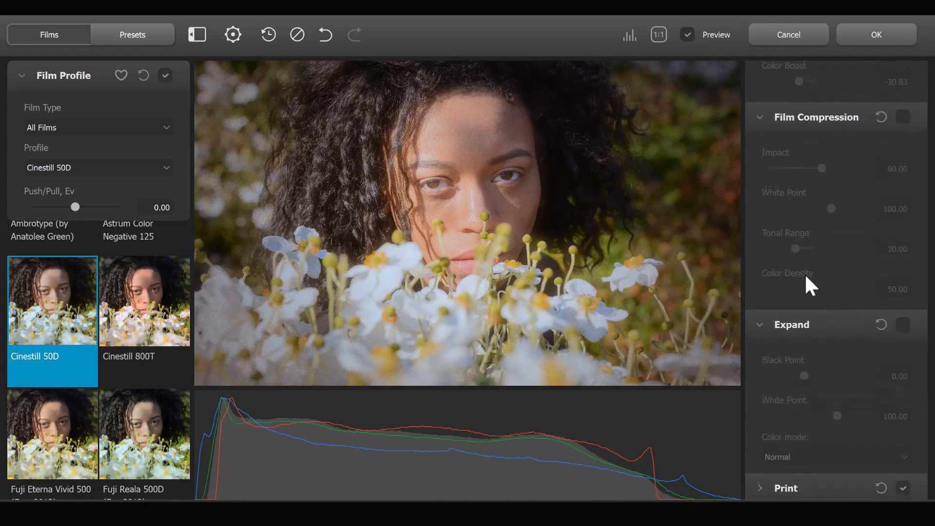
Step: Enable film compression and set its impact to 33.33
click(902, 119)
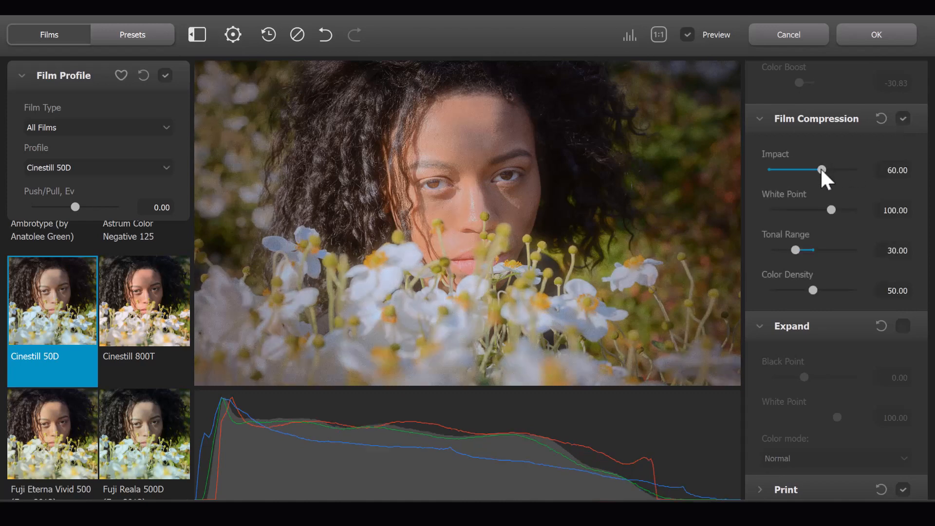
drag(822, 171, 798, 170)
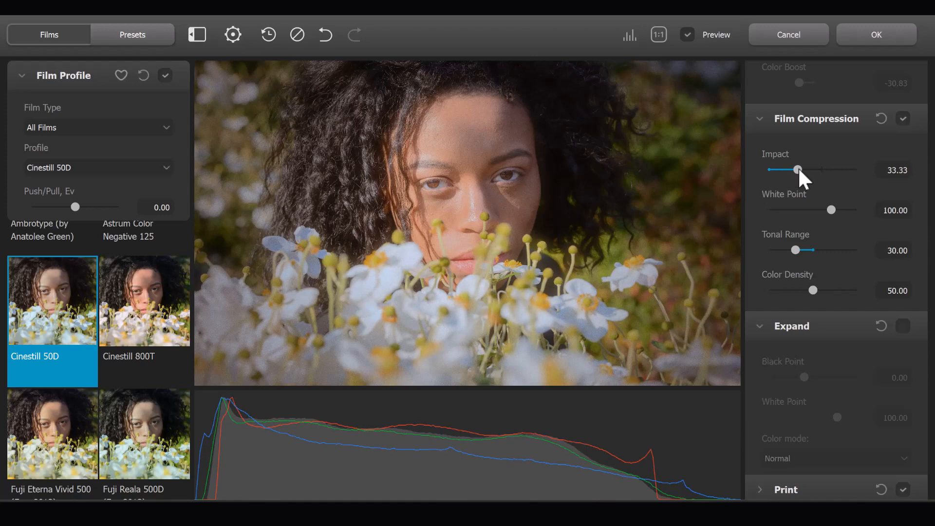
Step: Set the film compression's tonal range to 19.58, white point to 68.08 and impact to 56.25
mouse_move(797, 250)
mouse_down()
mouse_move(832, 250)
mouse_move(786, 250)
mouse_up()
drag(829, 206, 791, 204)
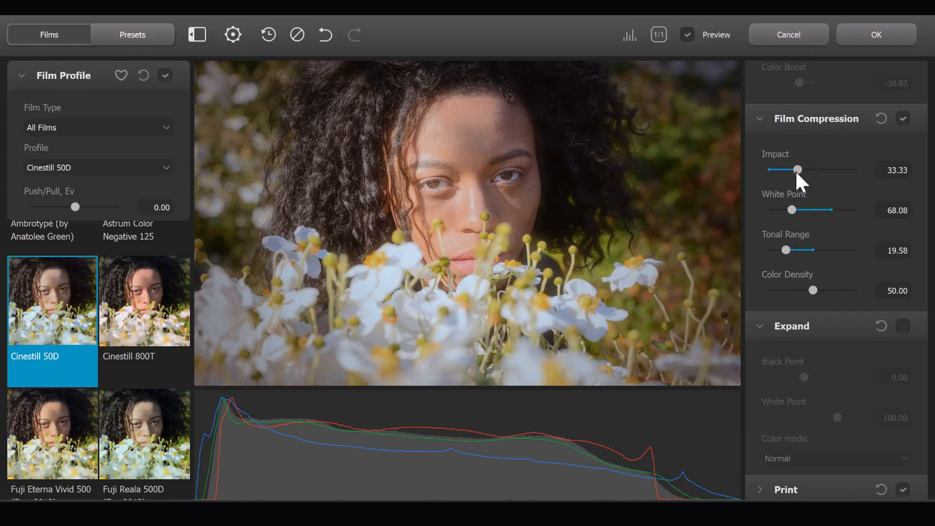
drag(798, 169, 818, 168)
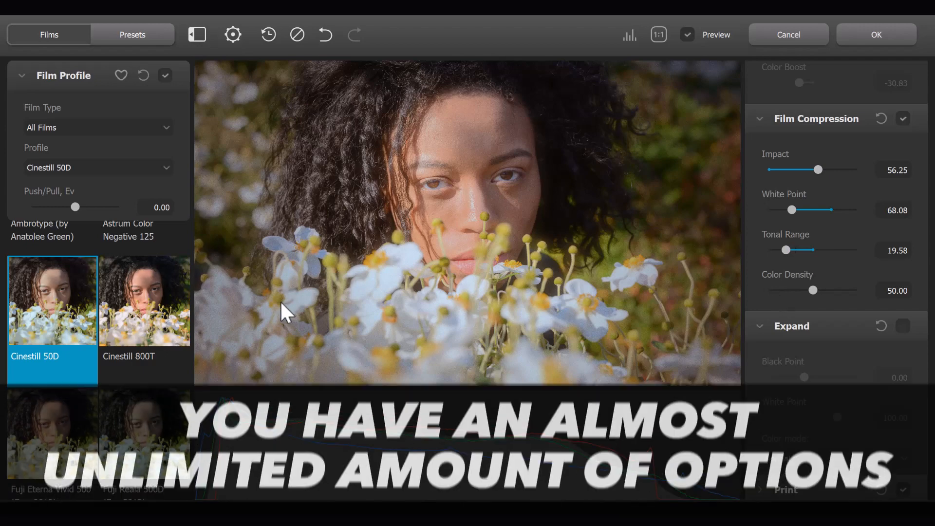
Step: Try the Cinestill 800T film profile on the portrait, alternating it with Cinestill 50D
click(165, 310)
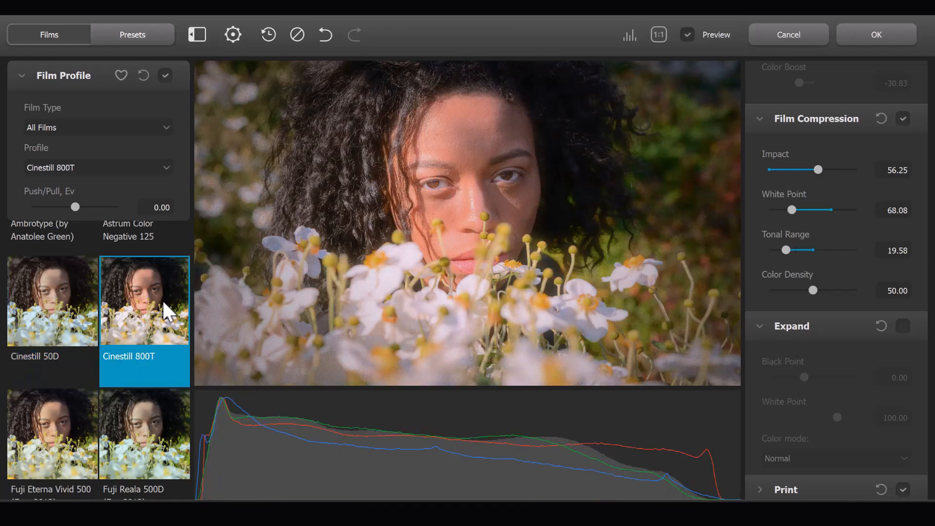
click(66, 319)
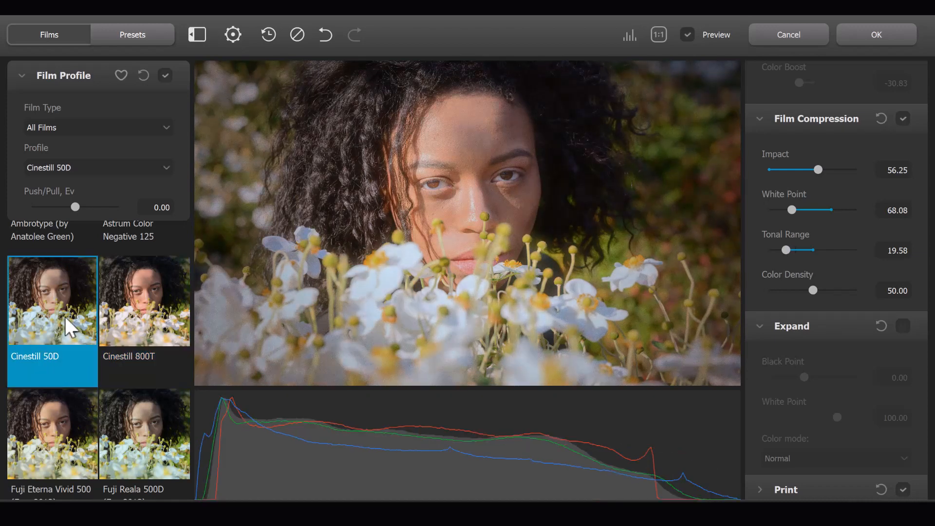
click(120, 347)
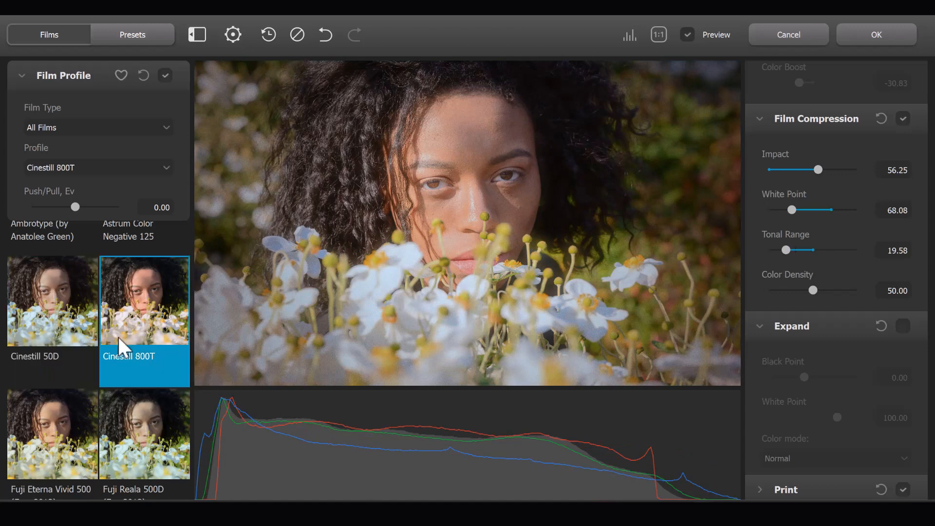
Step: Open the Film Grain settings and compare the Cinestill 50D profile with Cinestill 800T again
scroll(863, 266, down, 5)
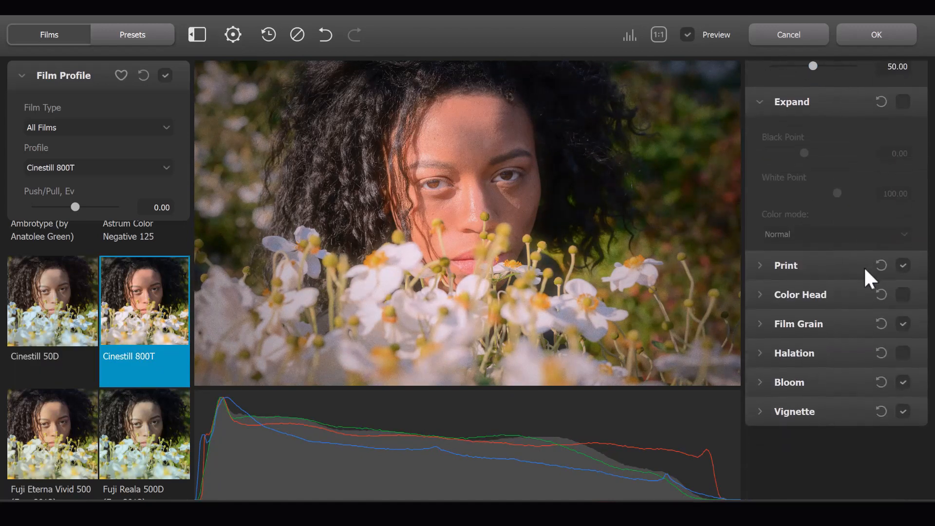
click(834, 322)
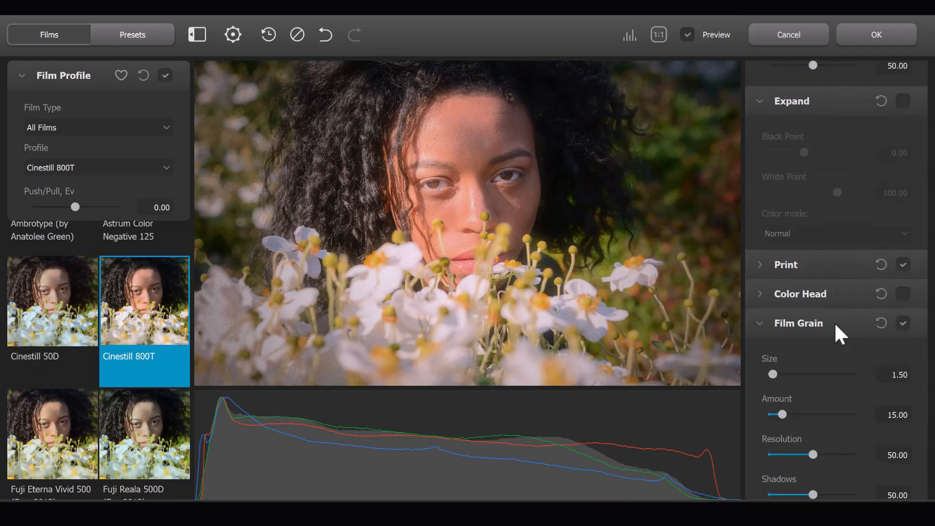
scroll(834, 322, down, 5)
click(52, 339)
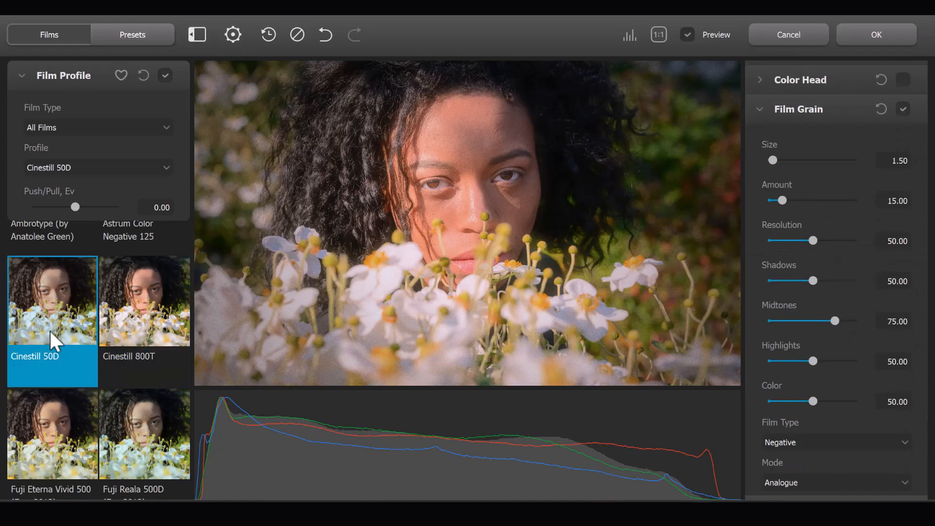
click(160, 337)
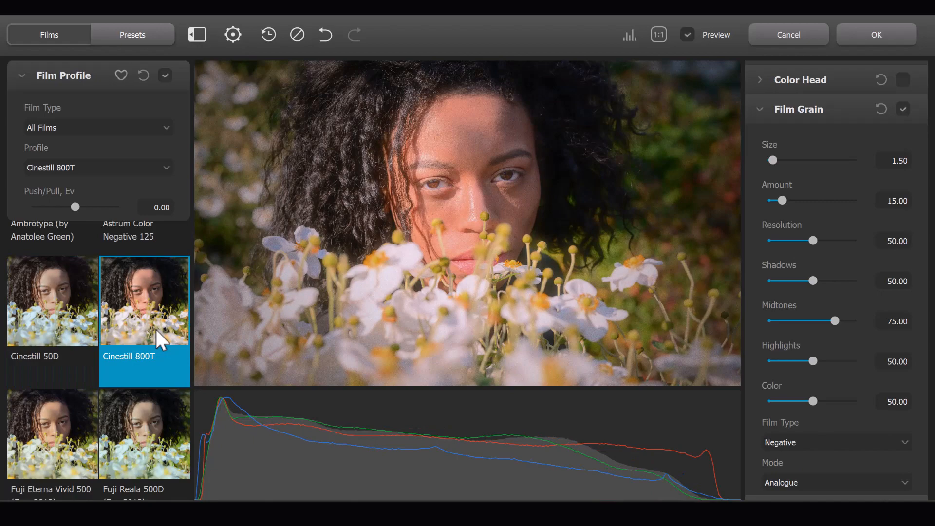
Step: Try the Fujichrome Velvia 50 film profile and return to the start of the profile list
scroll(160, 338, down, 5)
click(146, 327)
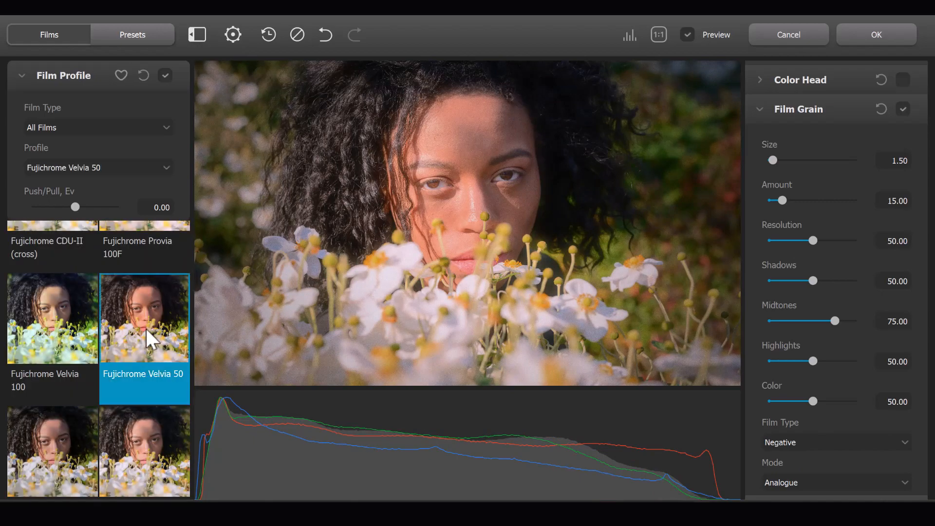
scroll(148, 311, up, 8)
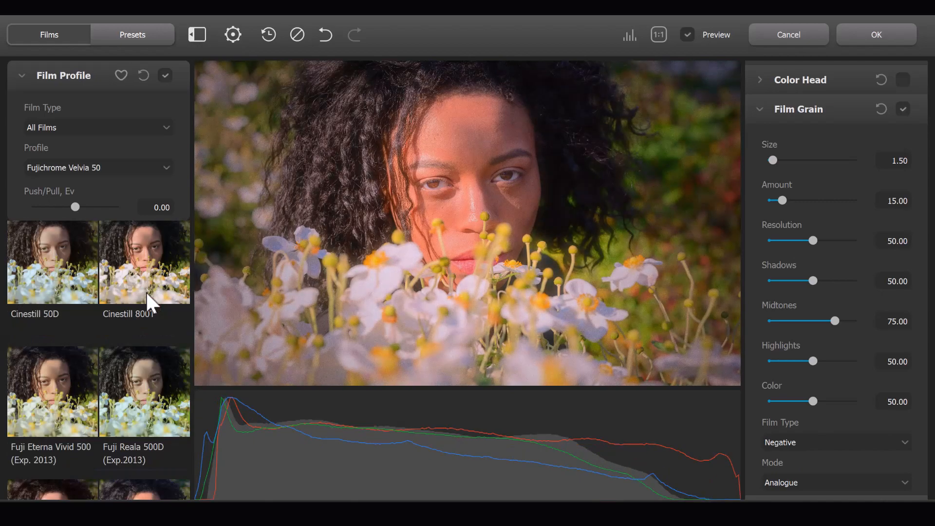
scroll(149, 304, down, 2)
scroll(146, 307, up, 6)
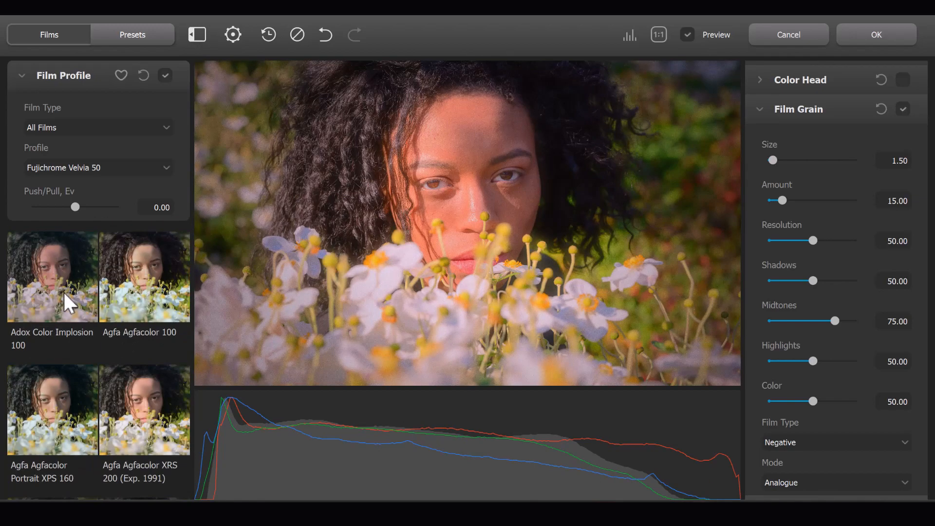
Step: Try the Adox Color Implosion 100 film profile and switch back to Cinestill 50D
click(69, 304)
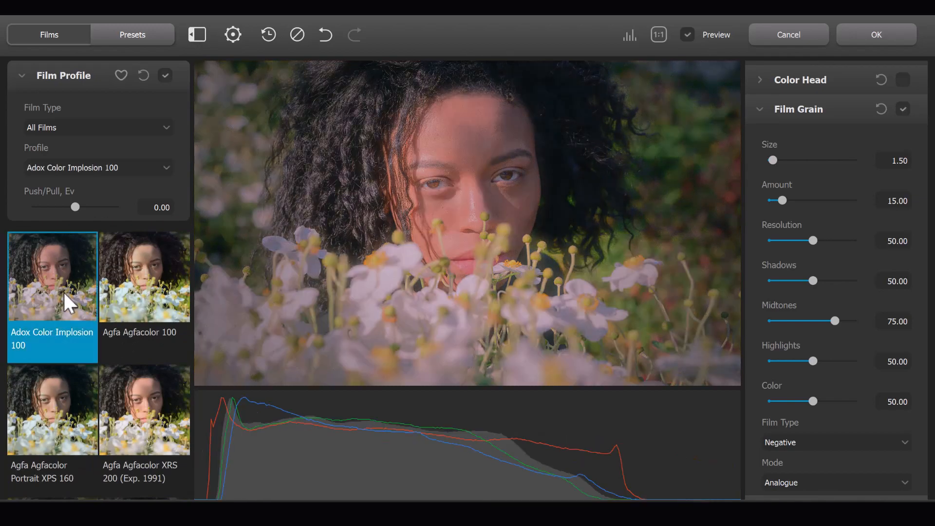
scroll(74, 331, down, 4)
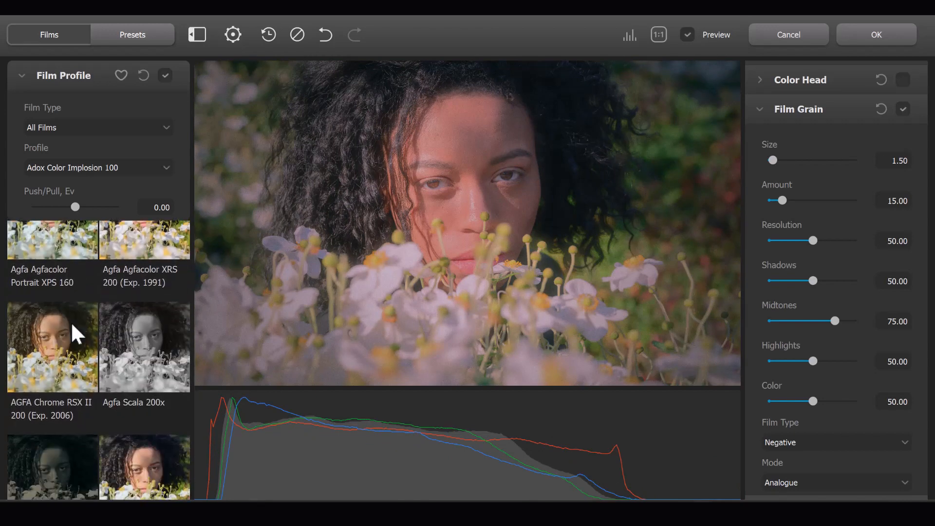
scroll(138, 417, down, 5)
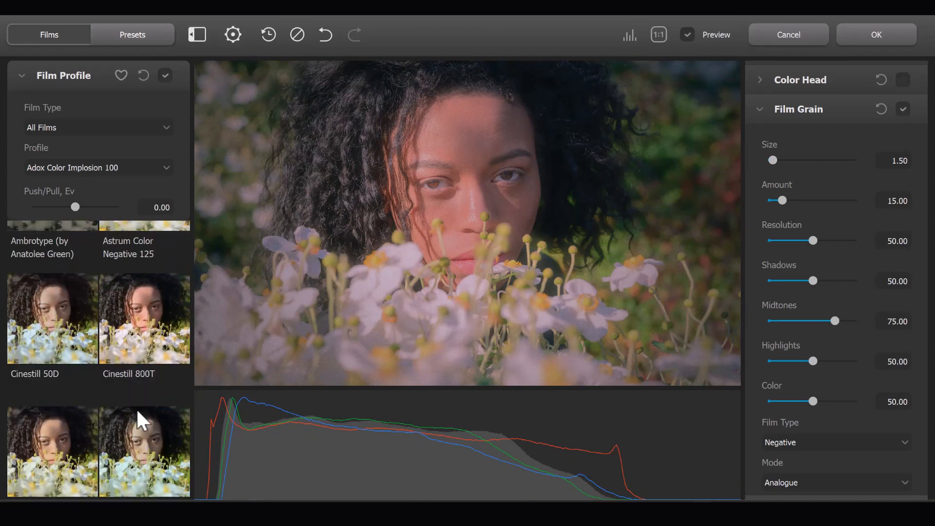
click(64, 322)
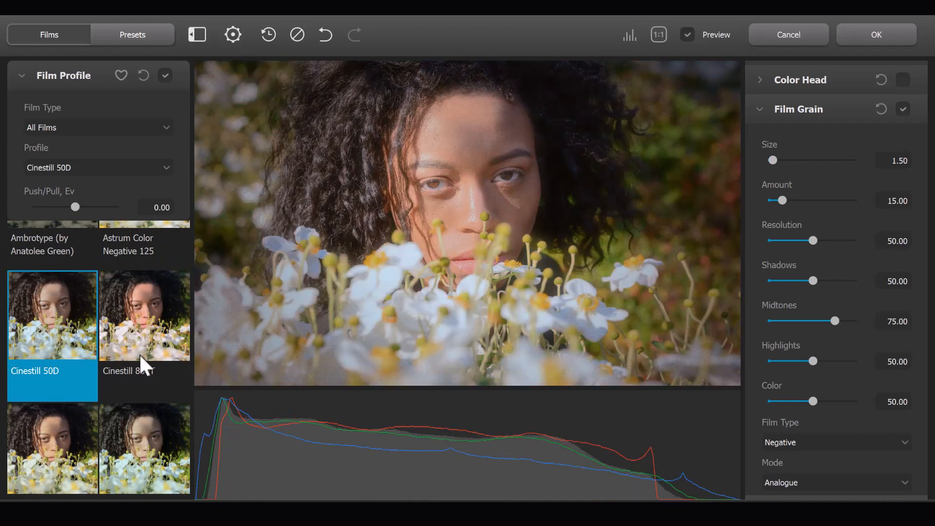
Step: Try the Kodak Kodachrome 64 (Experimental) film profile and look through the remaining film profiles
scroll(145, 365, down, 3)
scroll(145, 365, down, 6)
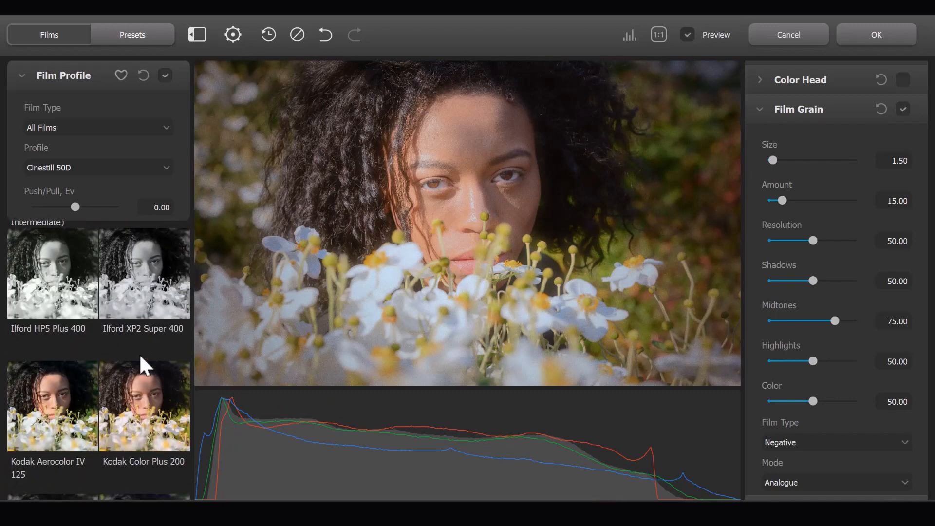
scroll(145, 365, down, 6)
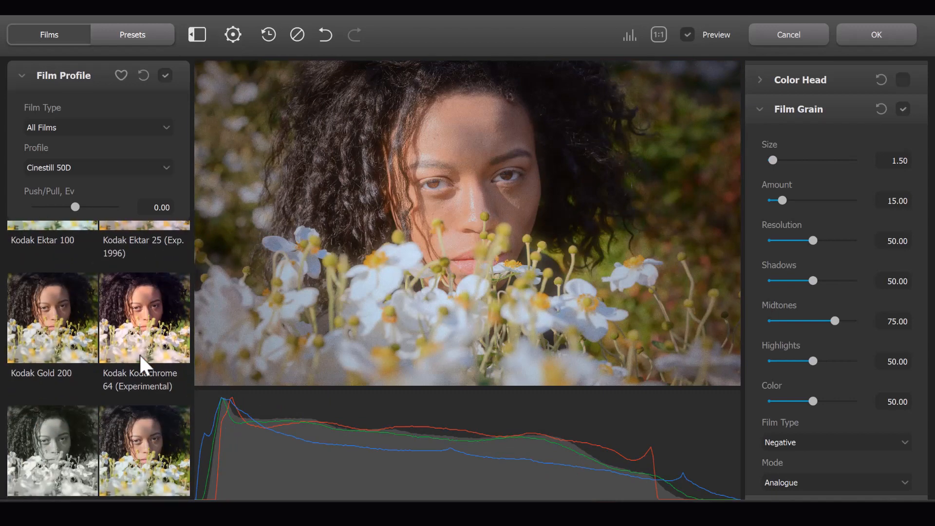
click(145, 326)
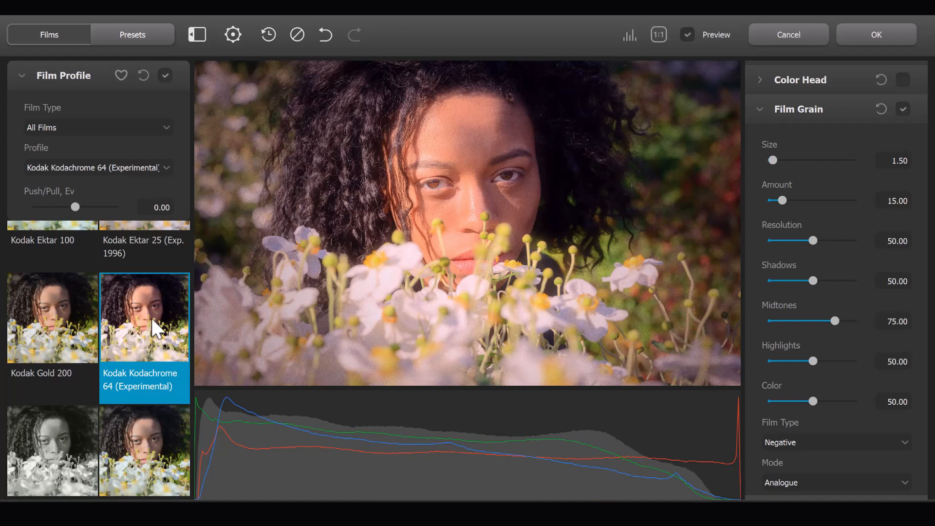
scroll(154, 328, down, 3)
scroll(155, 329, down, 5)
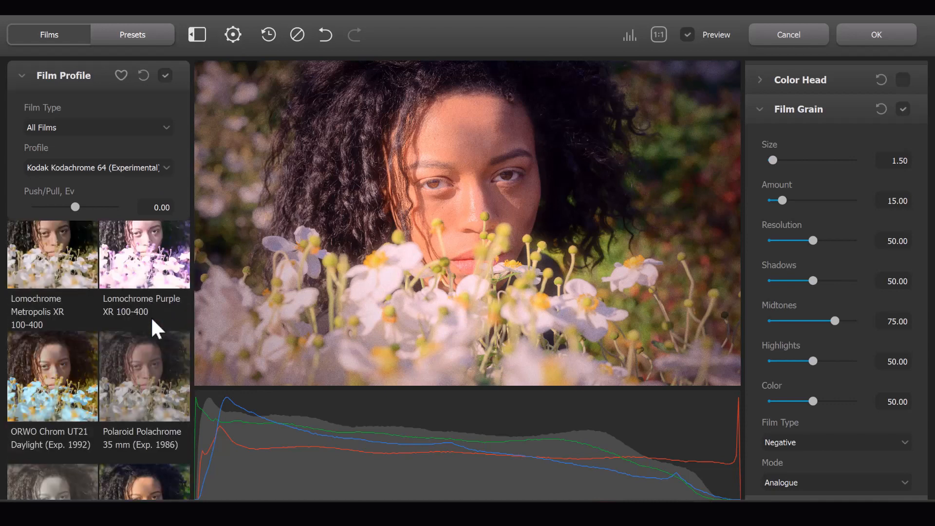
scroll(139, 468, down, 5)
scroll(139, 467, up, 15)
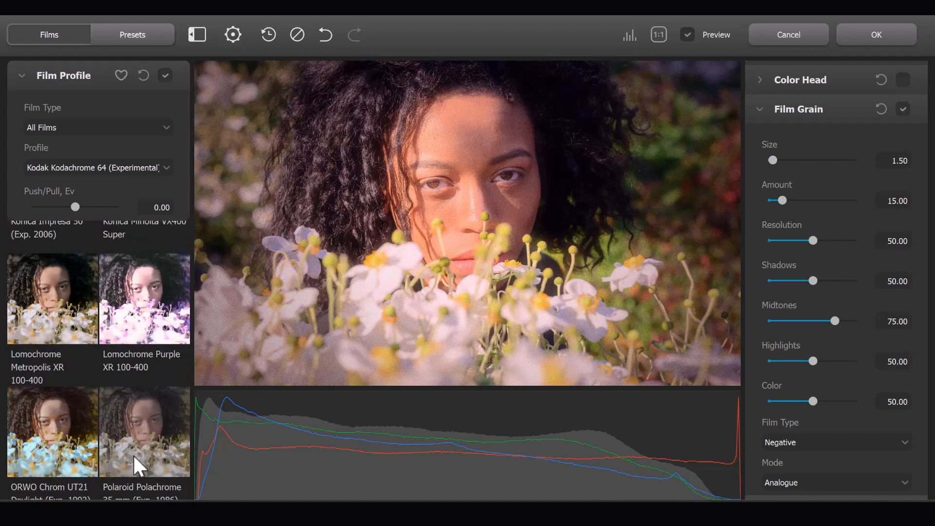
scroll(137, 465, up, 5)
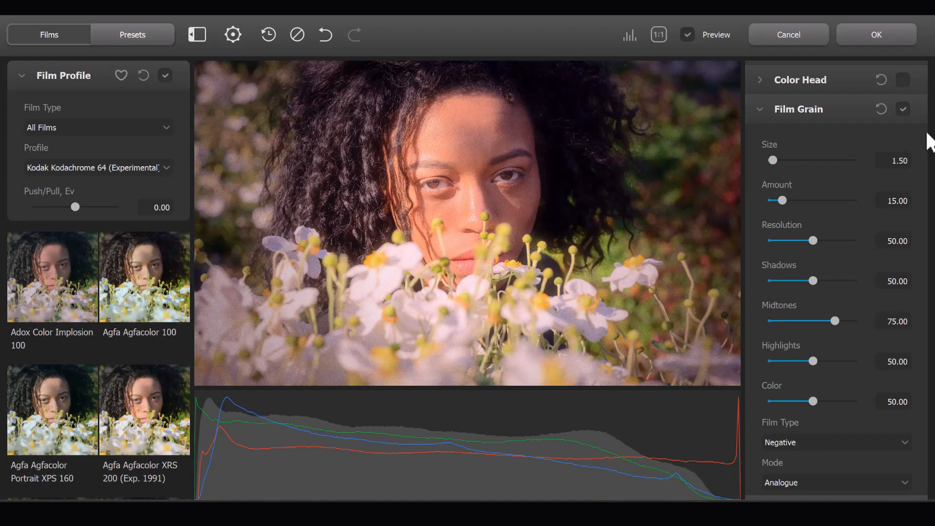
Step: Collapse the Film Grain, Expand, Film Compression and Film Developer settings
click(761, 109)
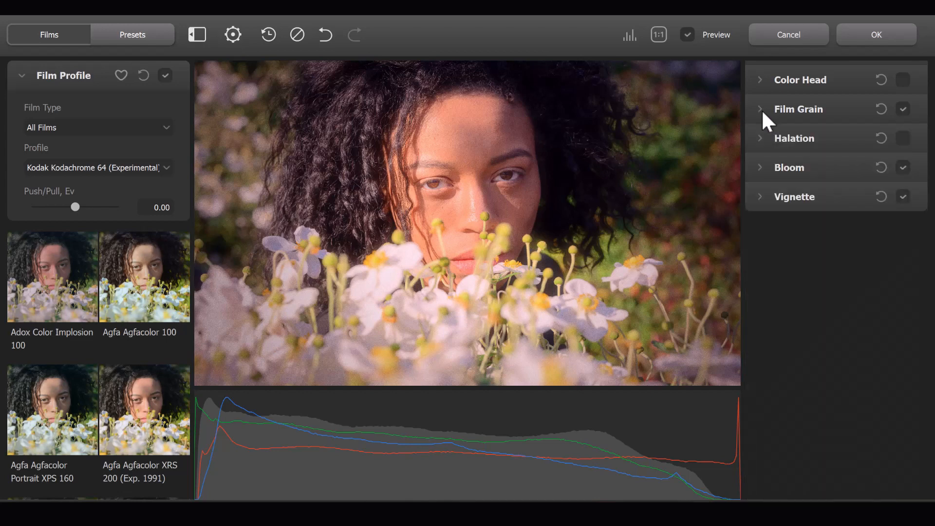
scroll(834, 247, up, 10)
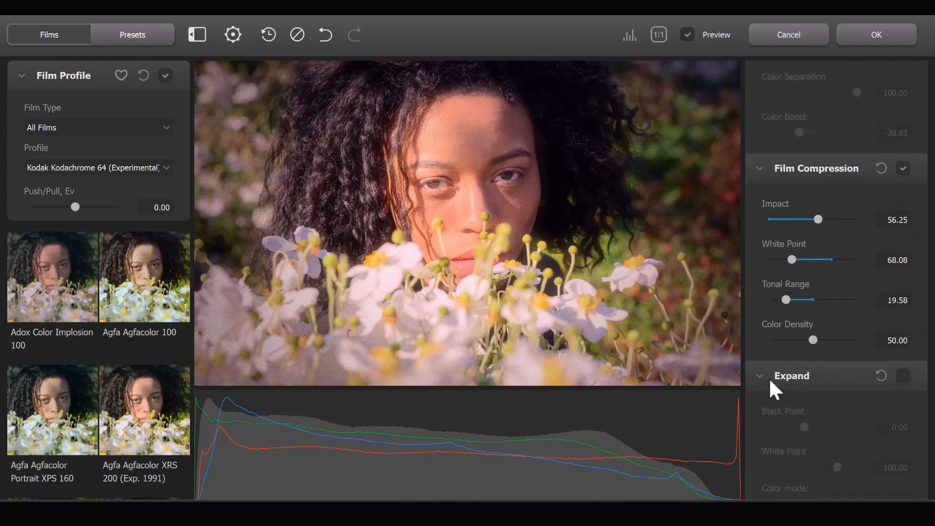
click(763, 375)
click(758, 168)
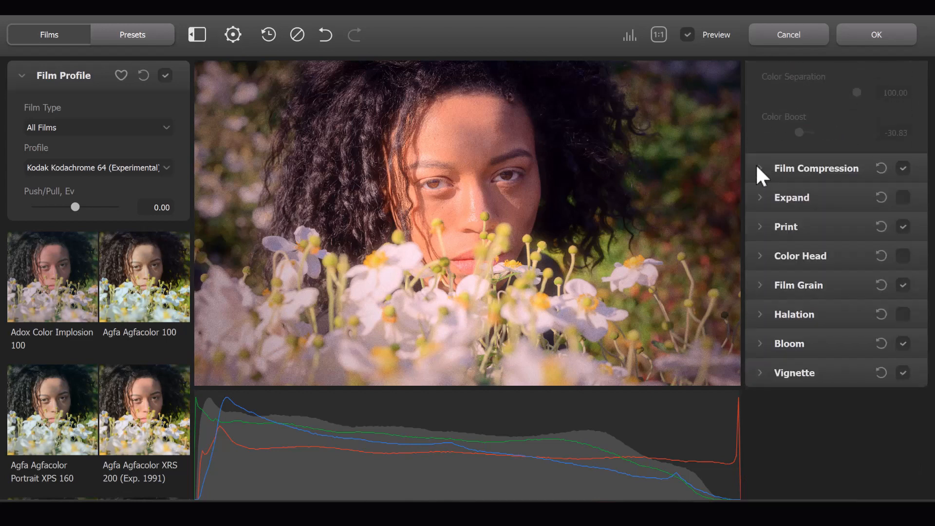
scroll(760, 175, up, 5)
click(763, 104)
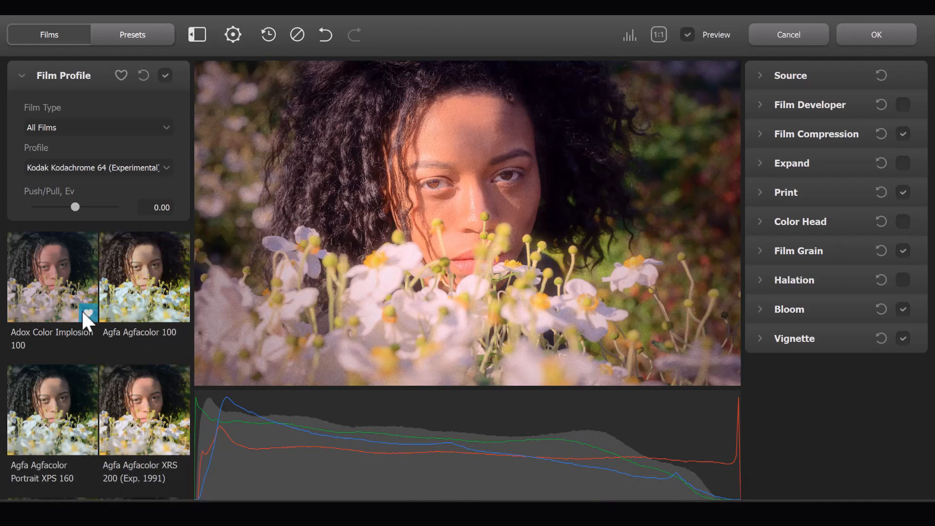
Step: Find the Cinestill 50D film profile again and apply it to the portrait
scroll(59, 295, down, 10)
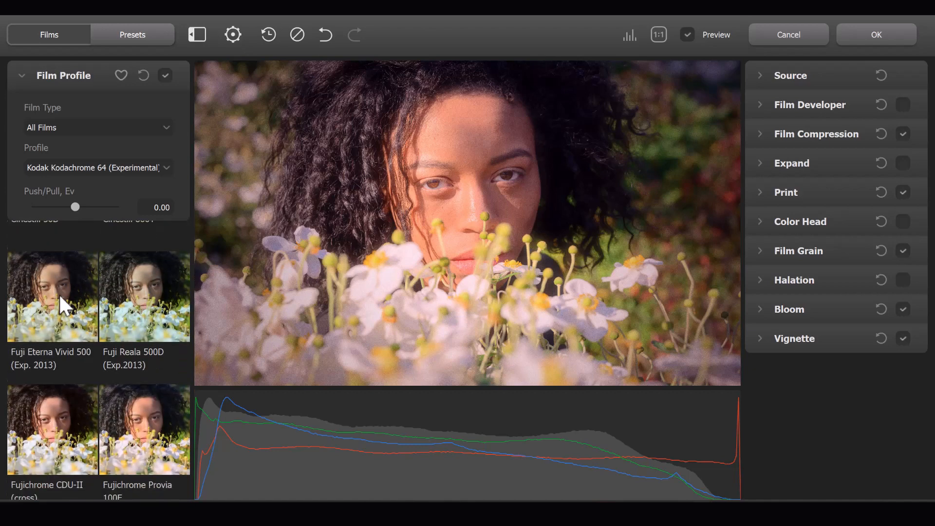
scroll(58, 293, up, 2)
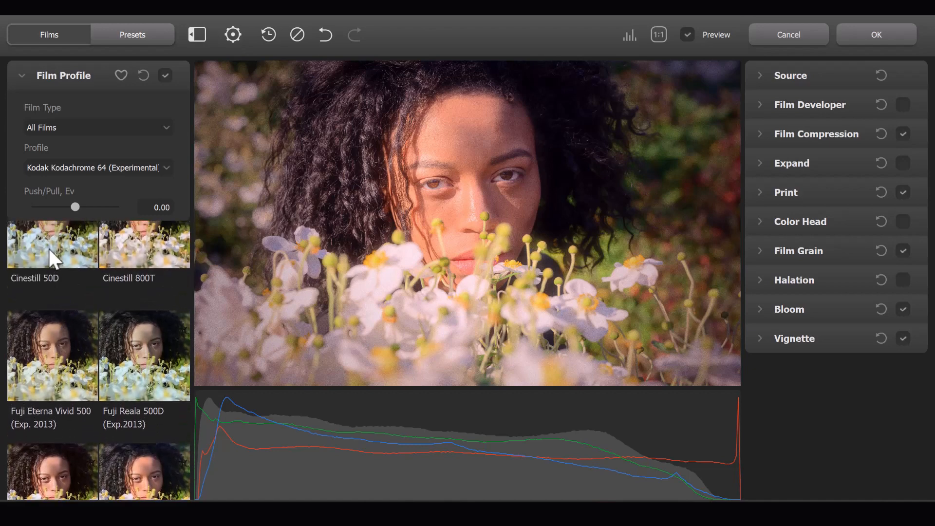
click(49, 248)
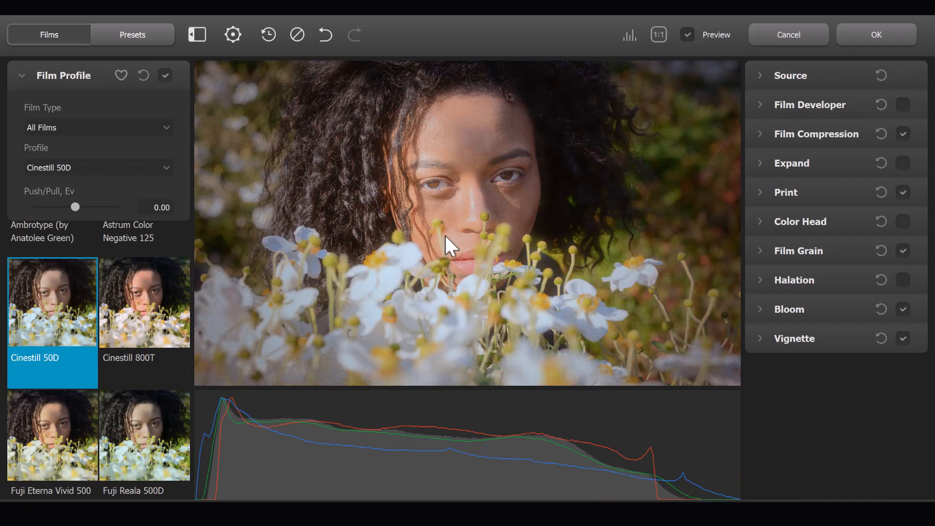